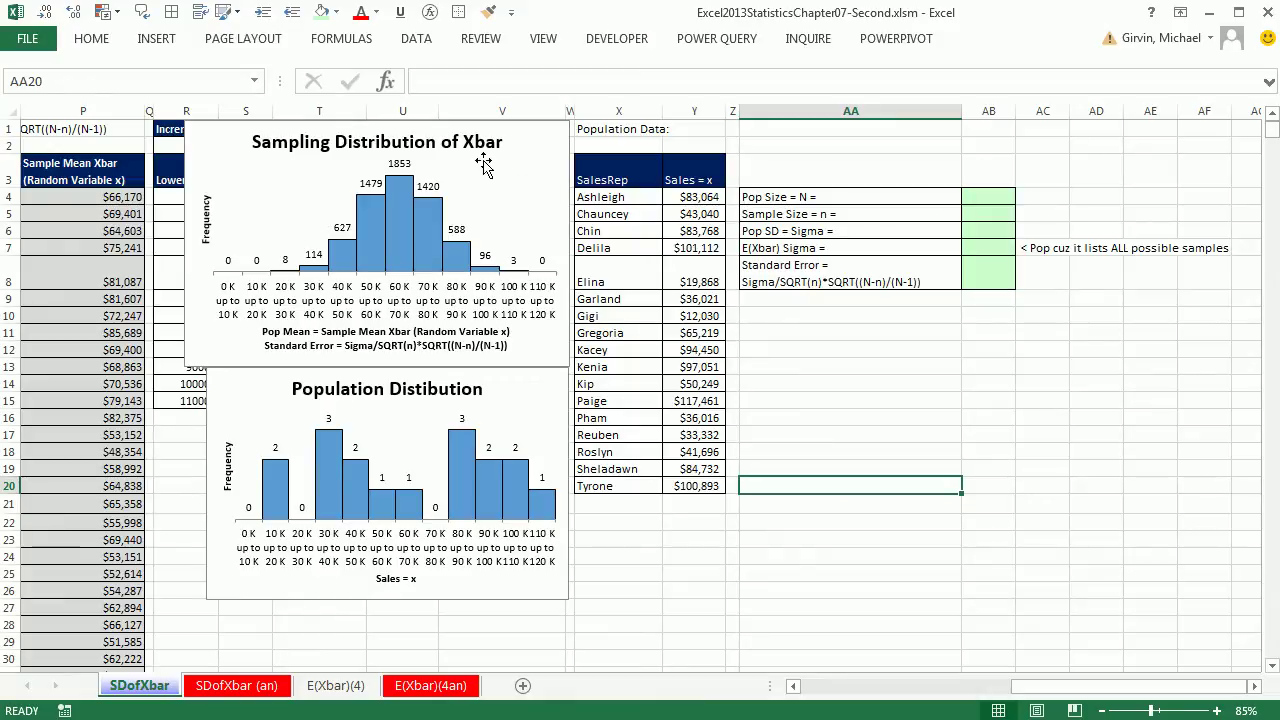
Step: Inspect the AVERAGE formula in P4 and scroll left to show sample columns D–P
click(91, 199)
drag(1050, 690, 959, 692)
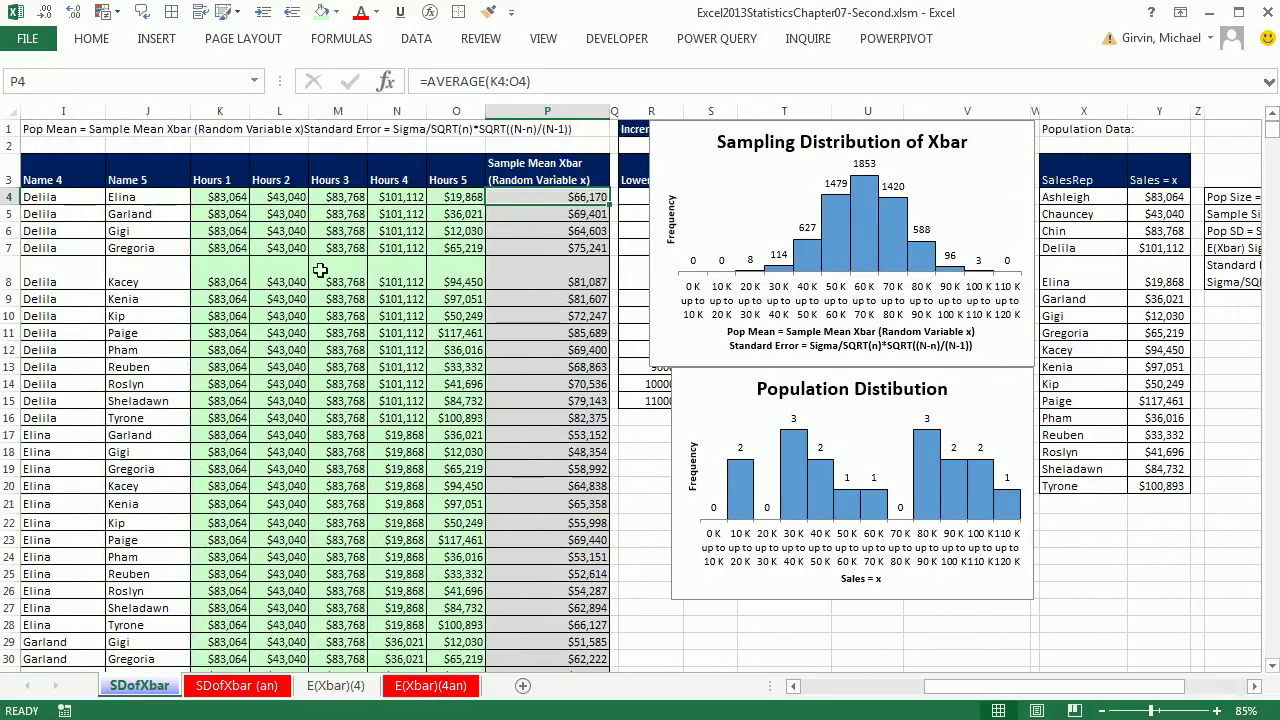
drag(930, 688, 853, 690)
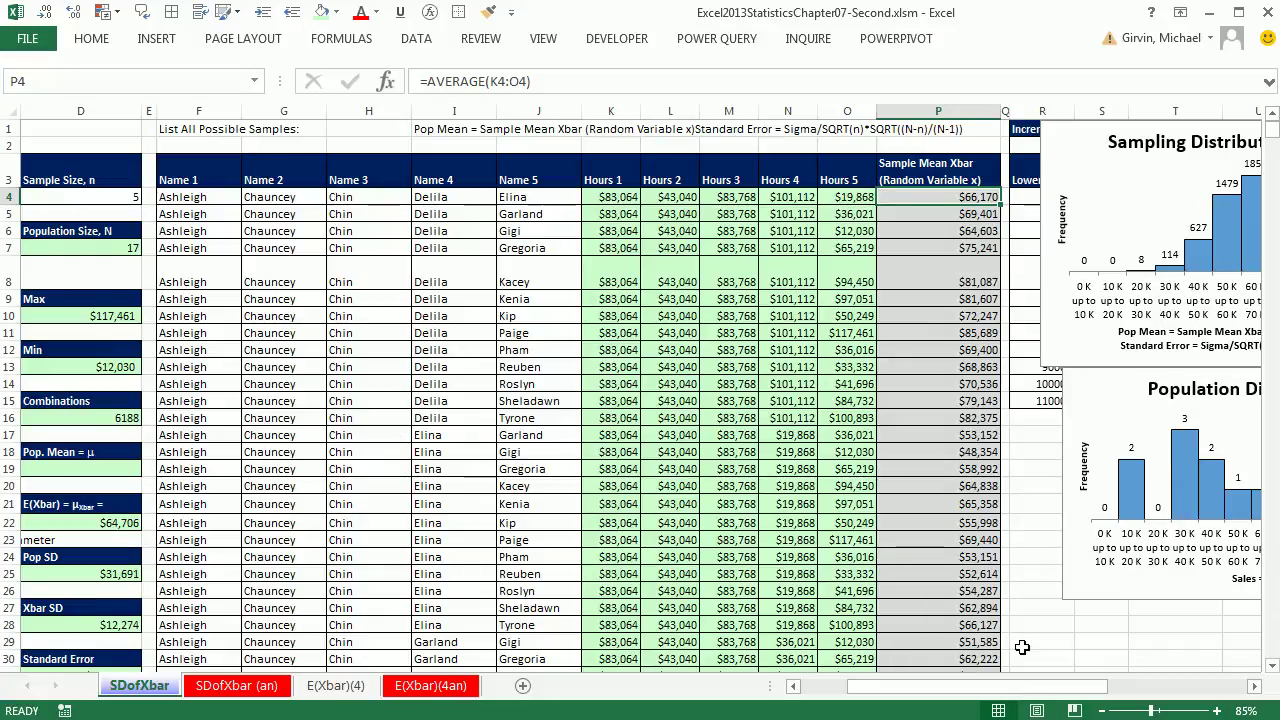
scroll(703, 201, right, 3)
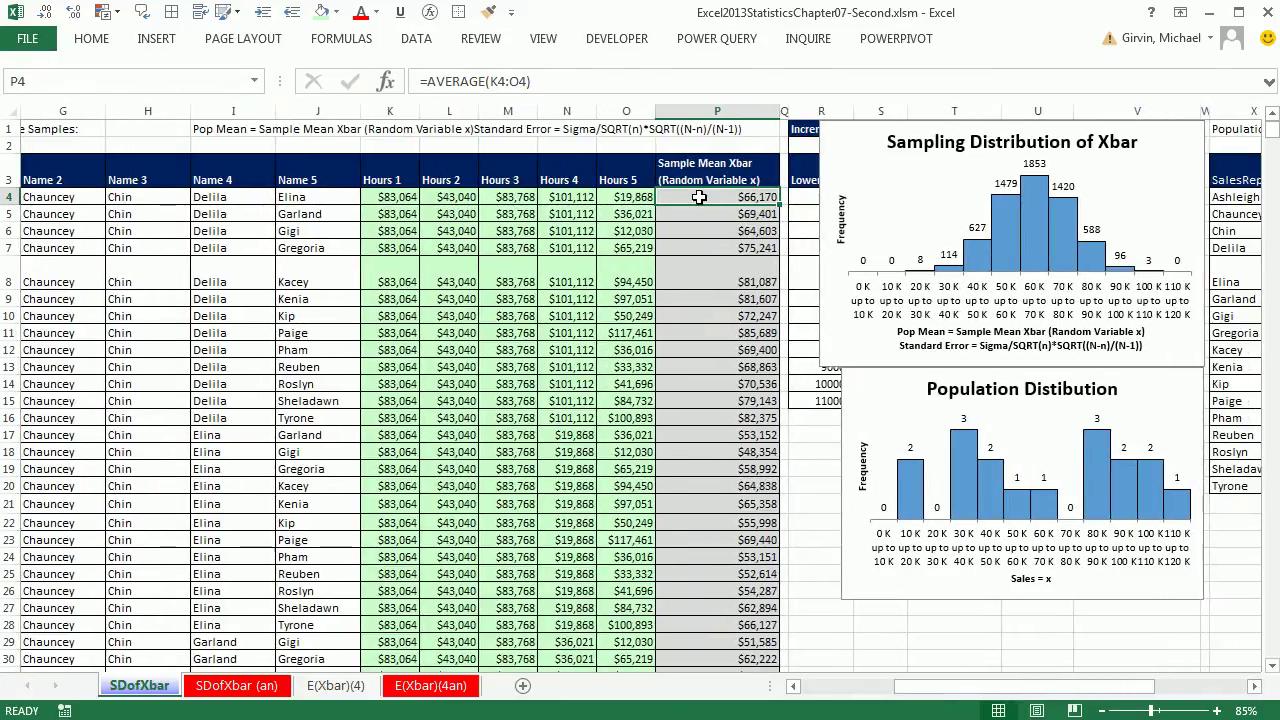
key(ctrl+Down)
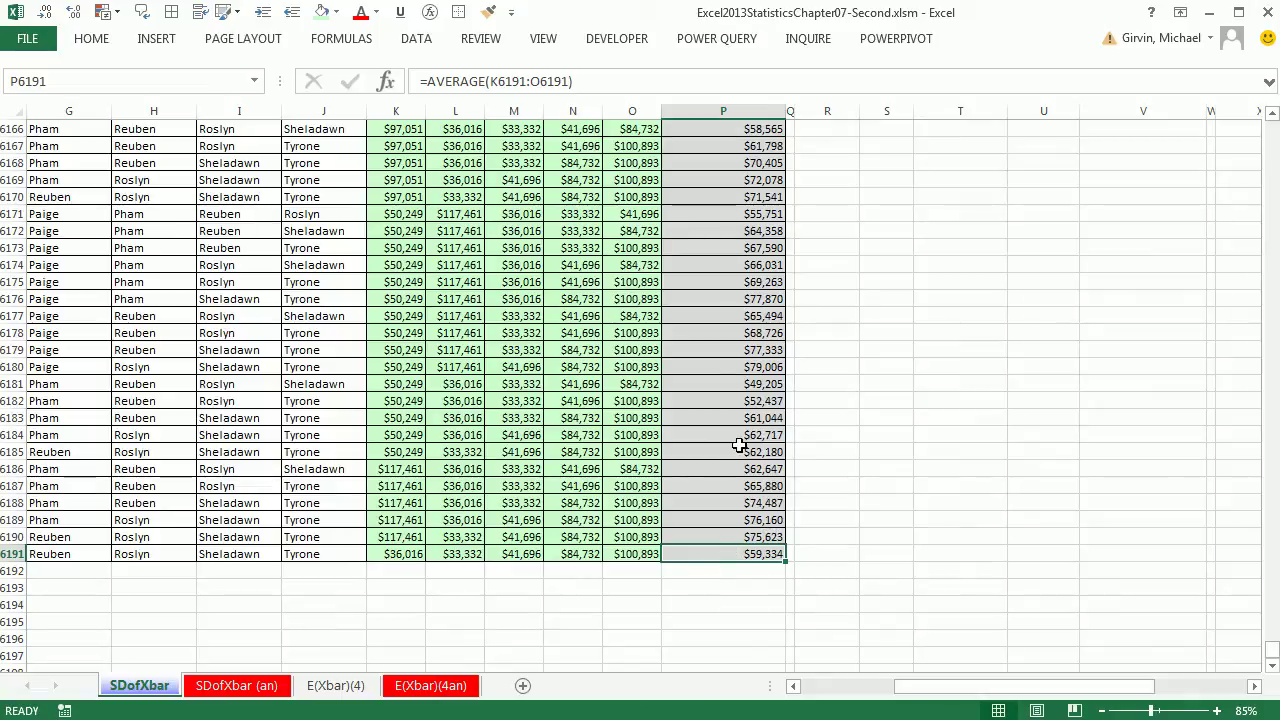
key(ctrl+Up)
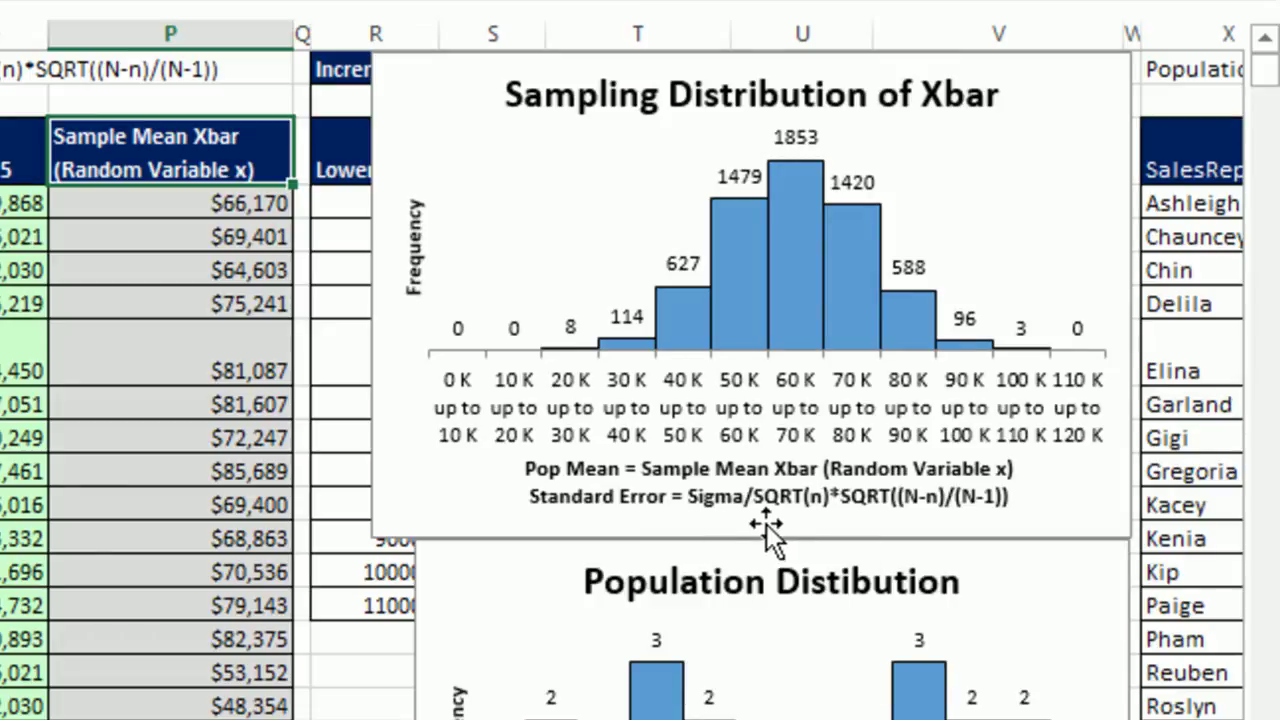
Step: Highlight the sample means down column P, then scroll right to columns X–AB
click(171, 203)
drag(171, 270, 168, 715)
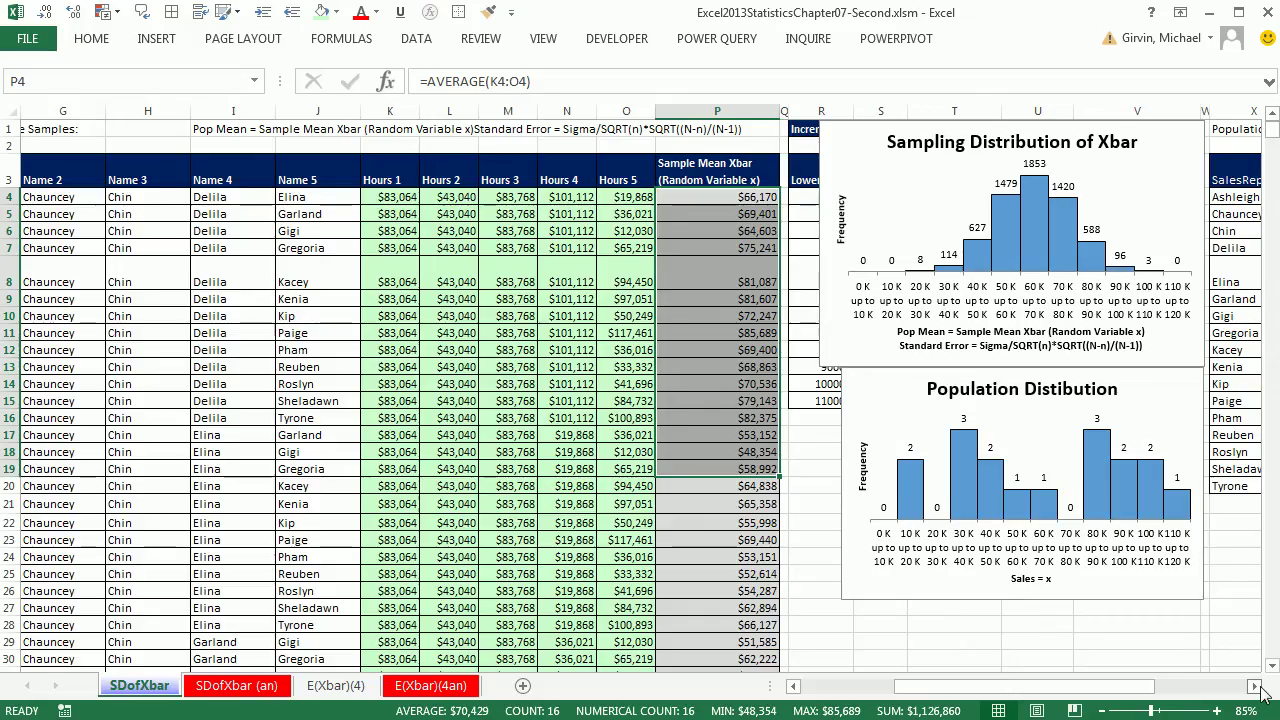
scroll(1255, 686, right, 9)
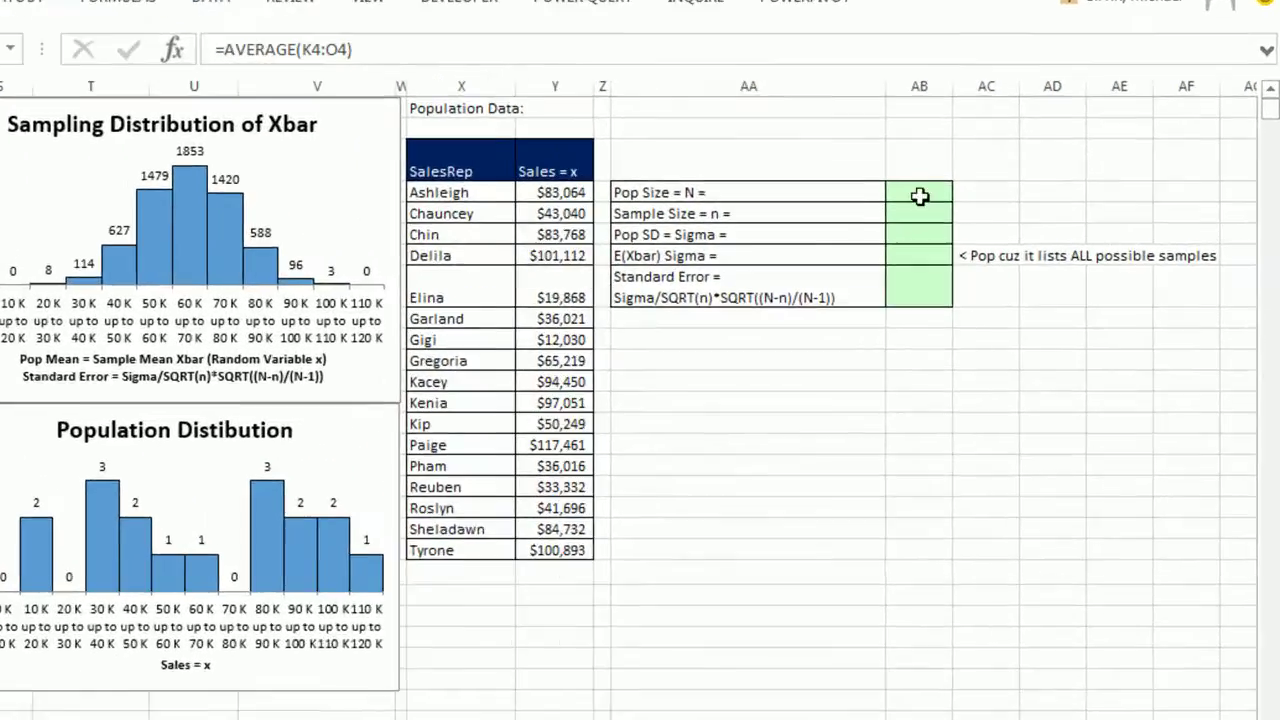
Step: Enter Pop Size in AB4 as =COUNT(Y4:Y20), giving 17
click(994, 203)
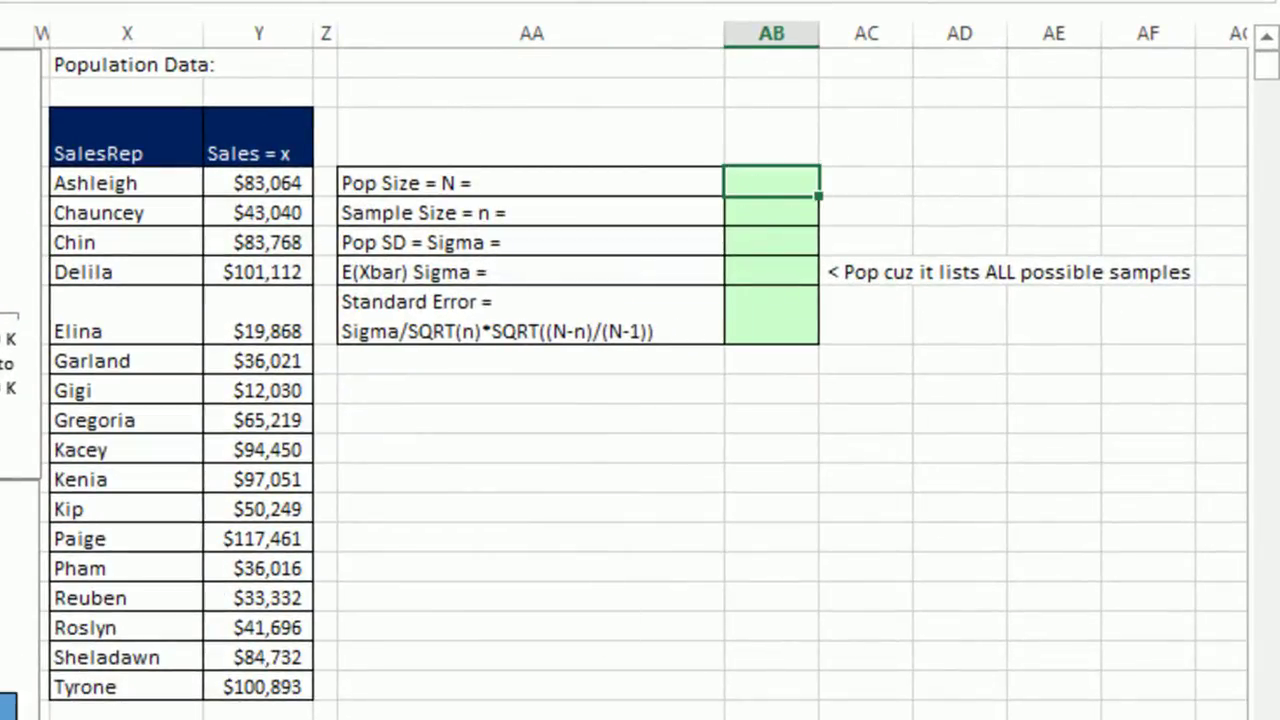
text(=COUNT()
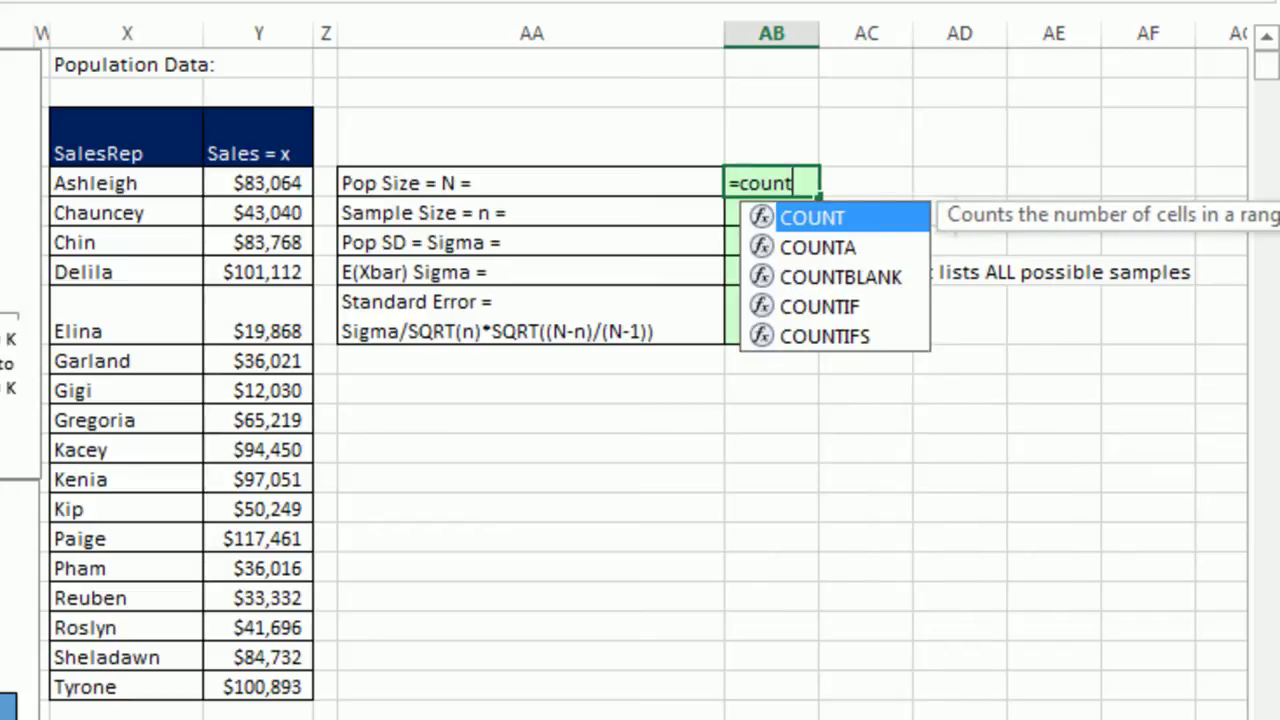
drag(251, 186, 251, 690)
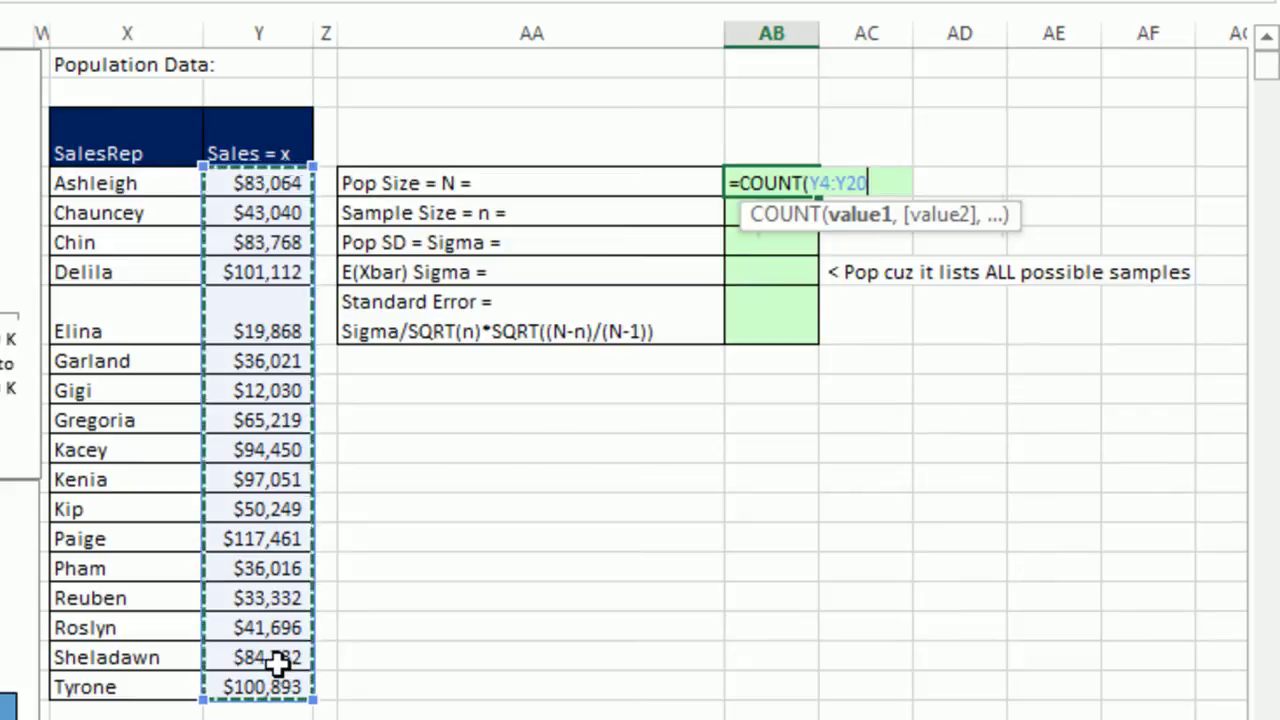
key(Return)
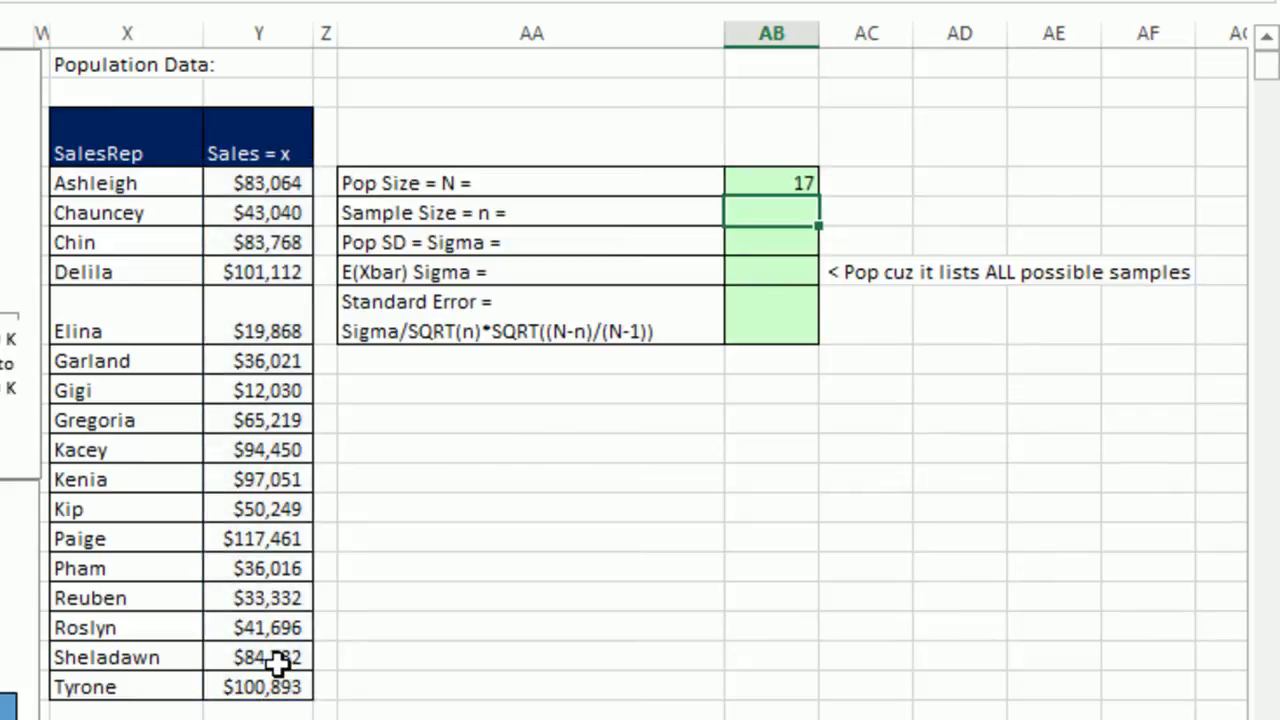
Step: Enter Sample Size in AB5 as =COUNT(K4:O4), giving 5
text(=count()
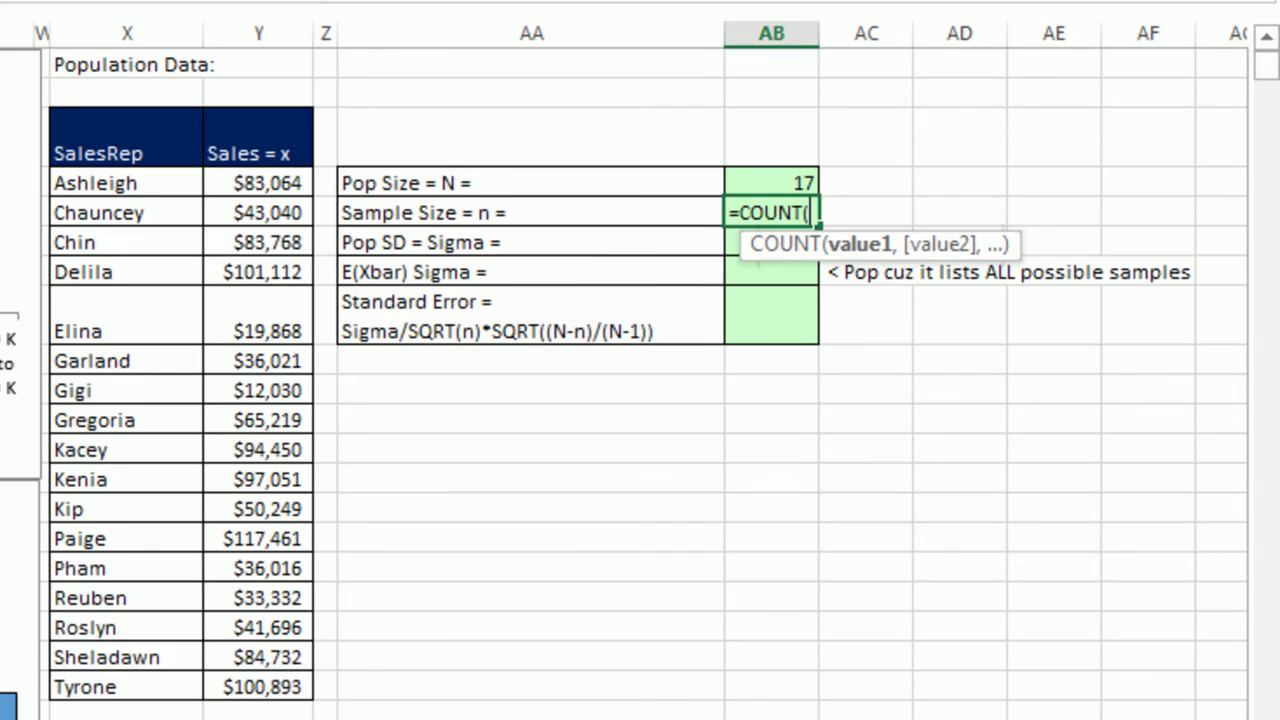
scroll(78, 157, left, 5)
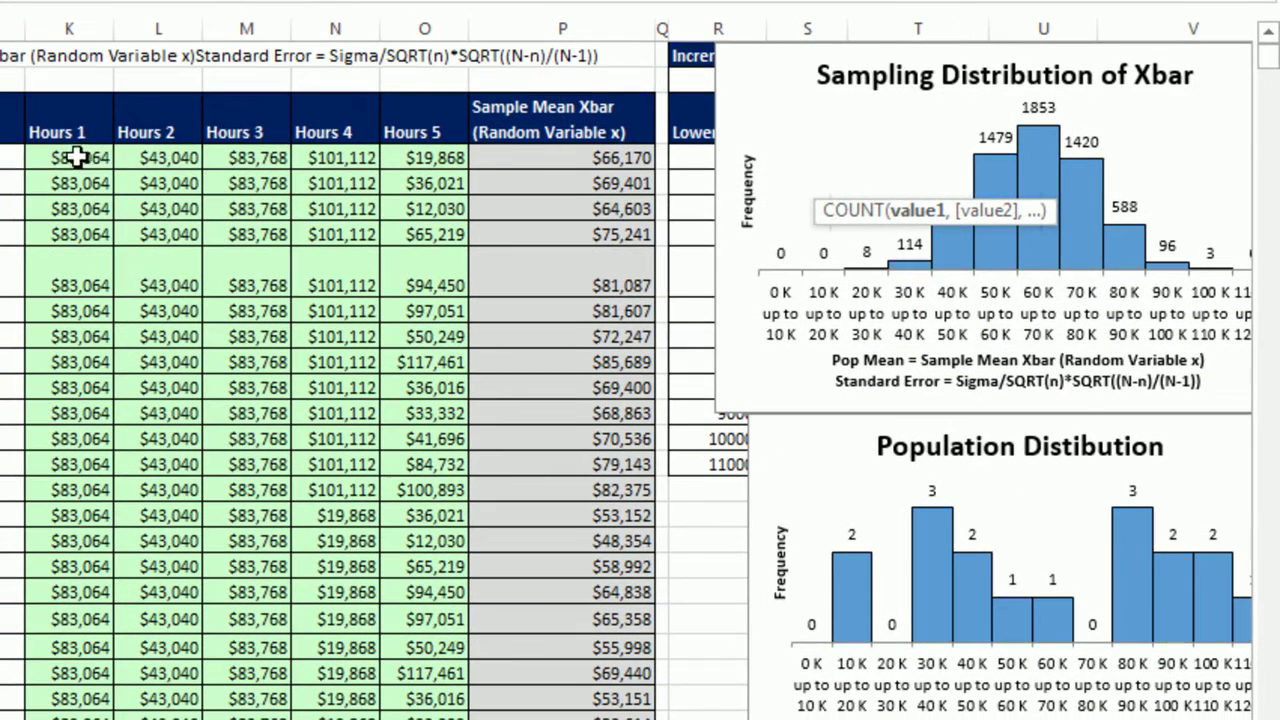
drag(78, 157, 450, 160)
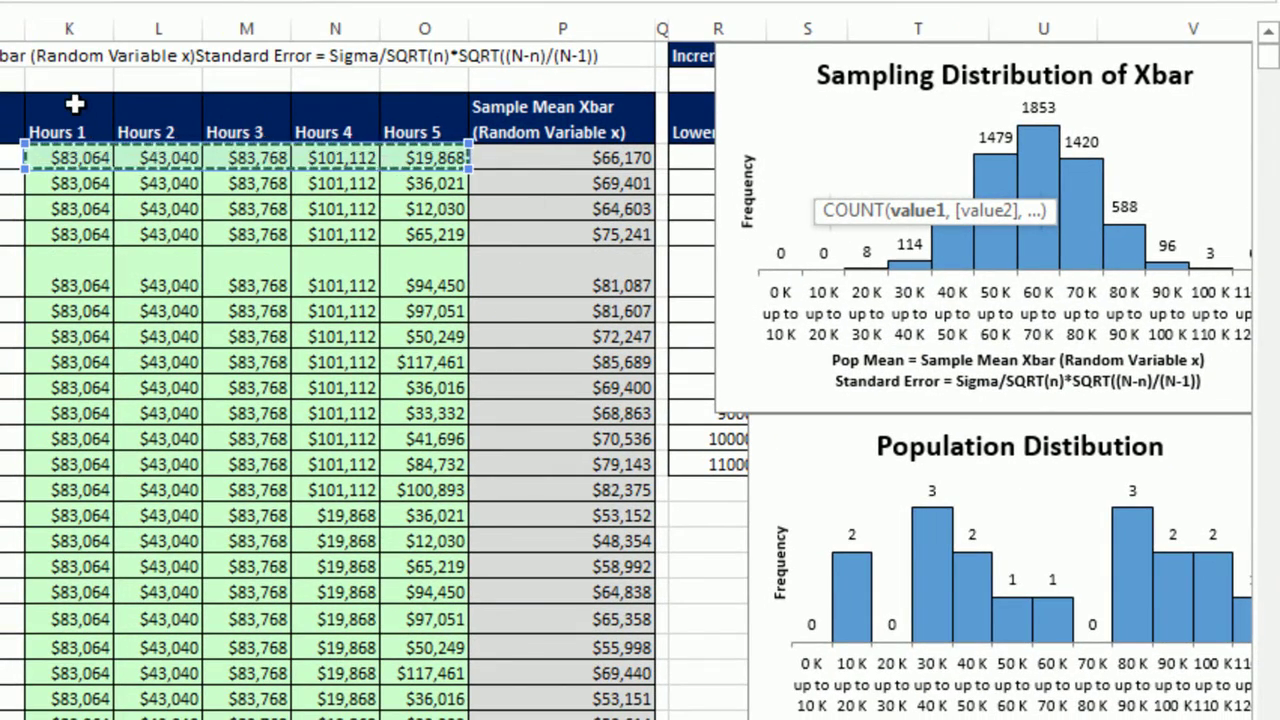
key(Tab)
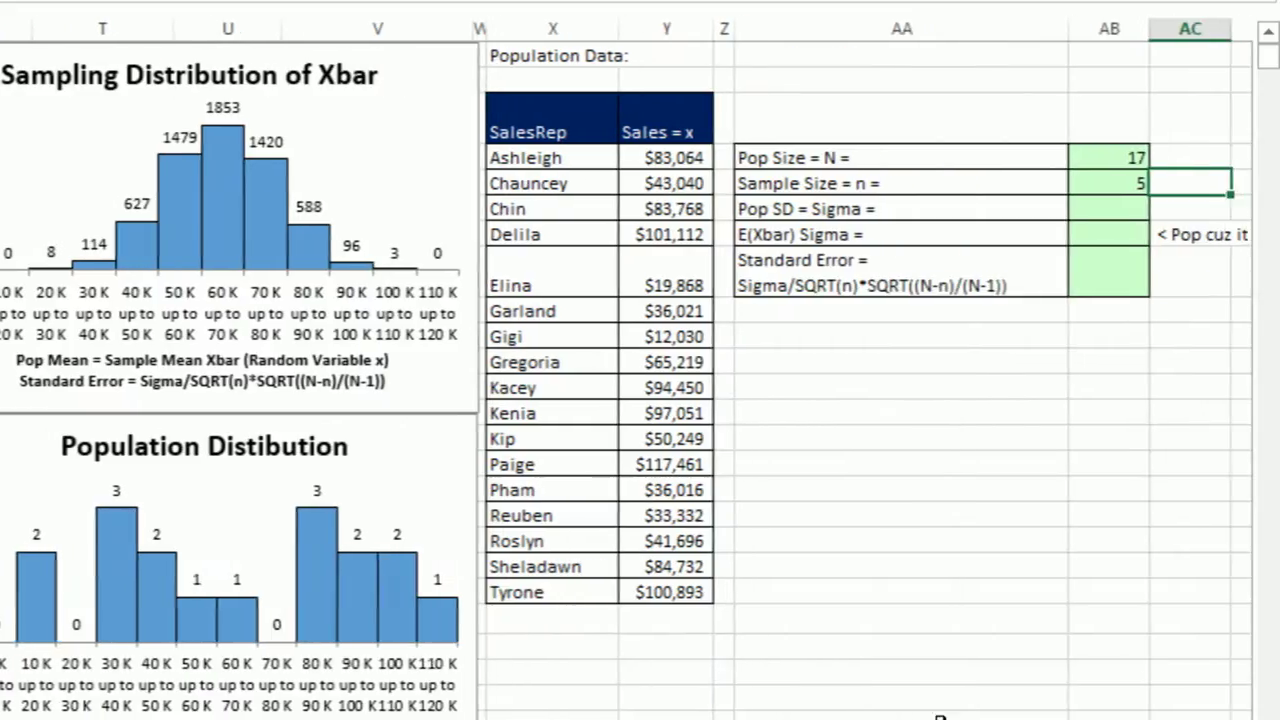
scroll(593, 137, right, 5)
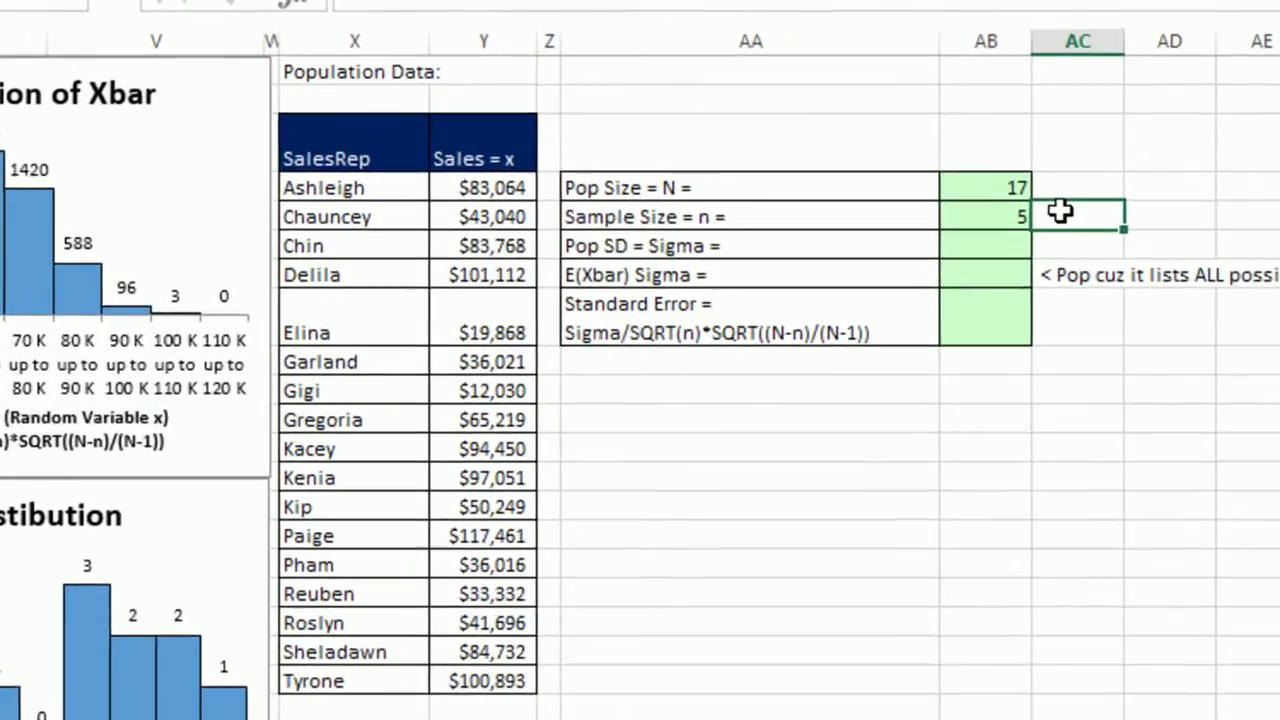
Step: Enter =STDEV.P(Y4:Y20) in AB6 so Pop SD shows 31691.46
click(1034, 204)
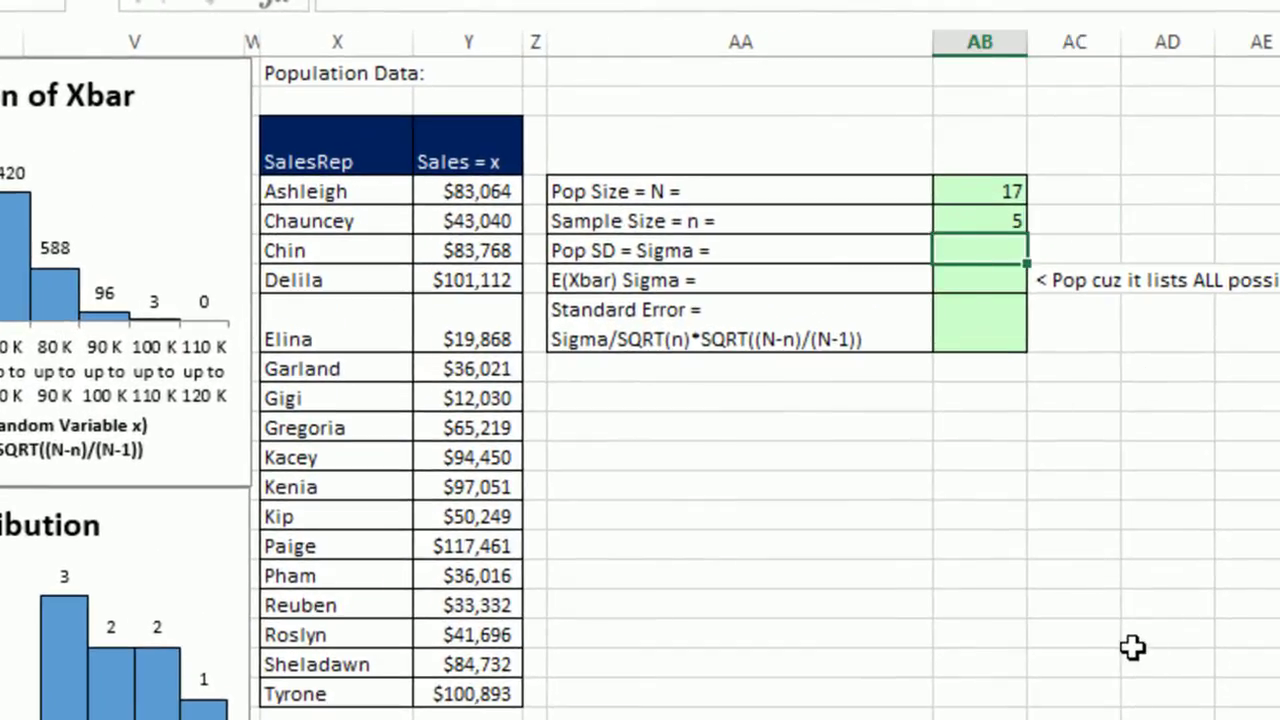
text(=st)
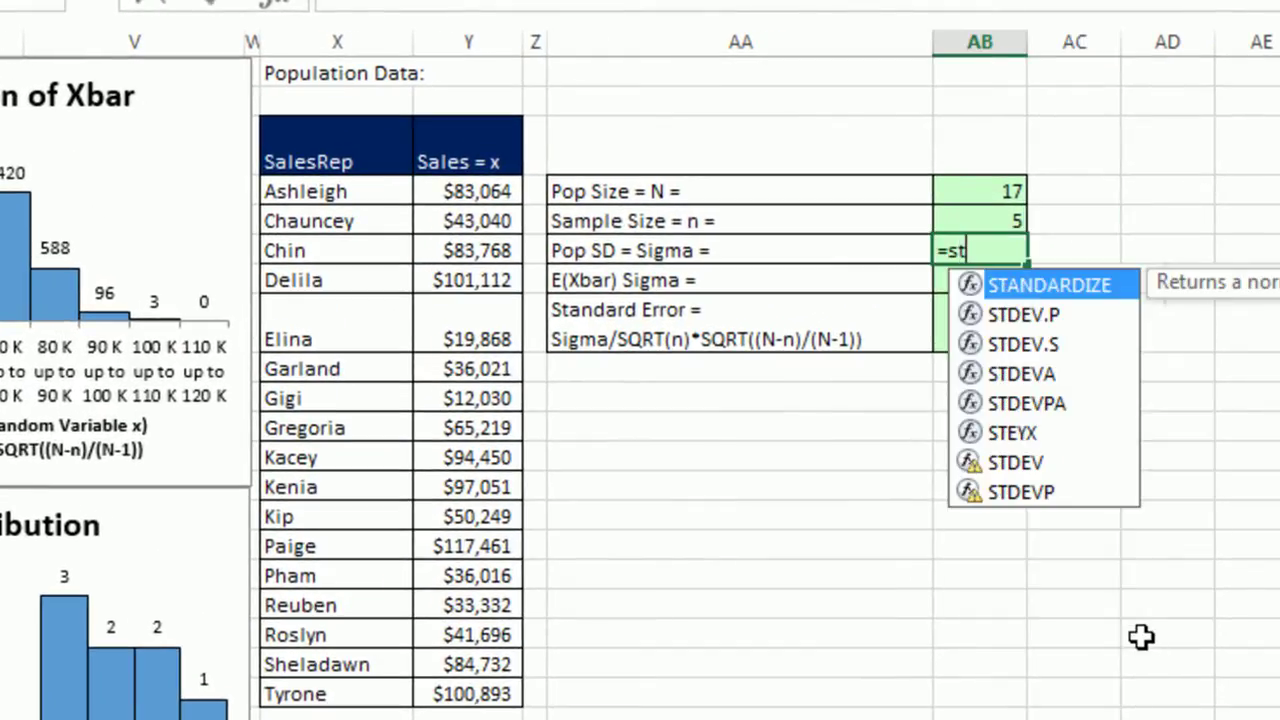
text(d)
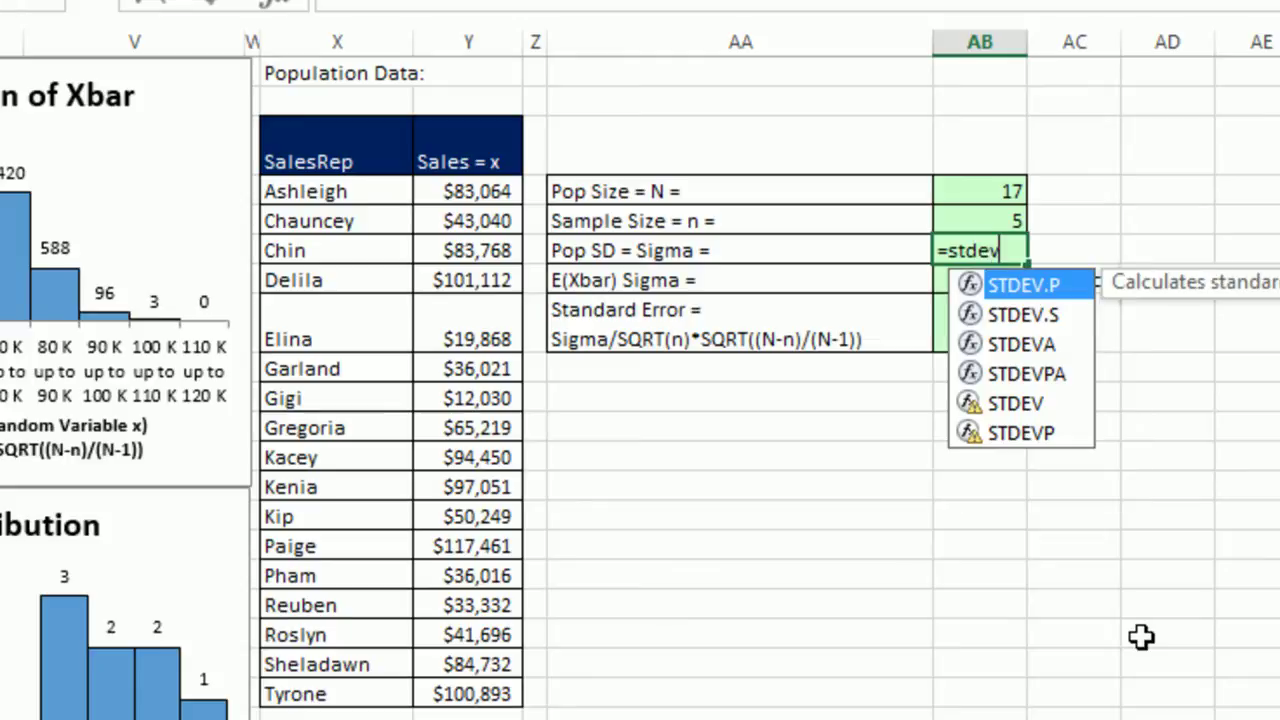
text(ev)
key(Tab)
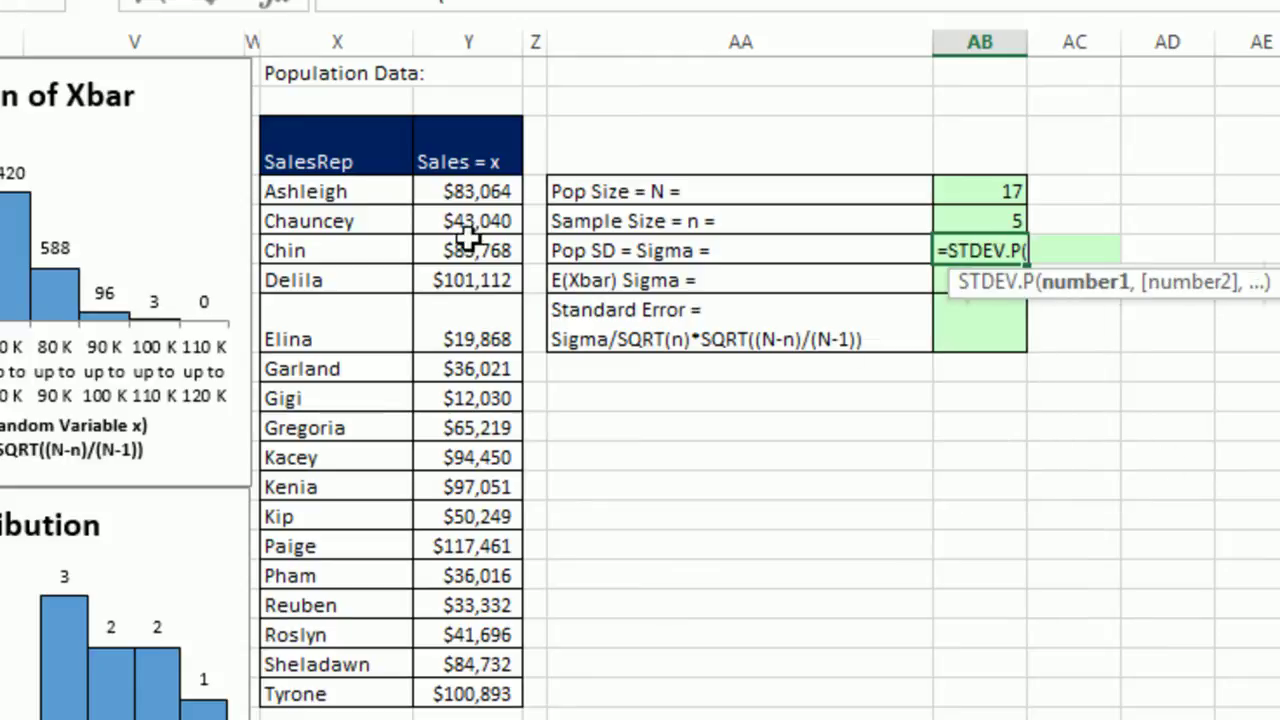
drag(443, 191, 443, 693)
key(Return)
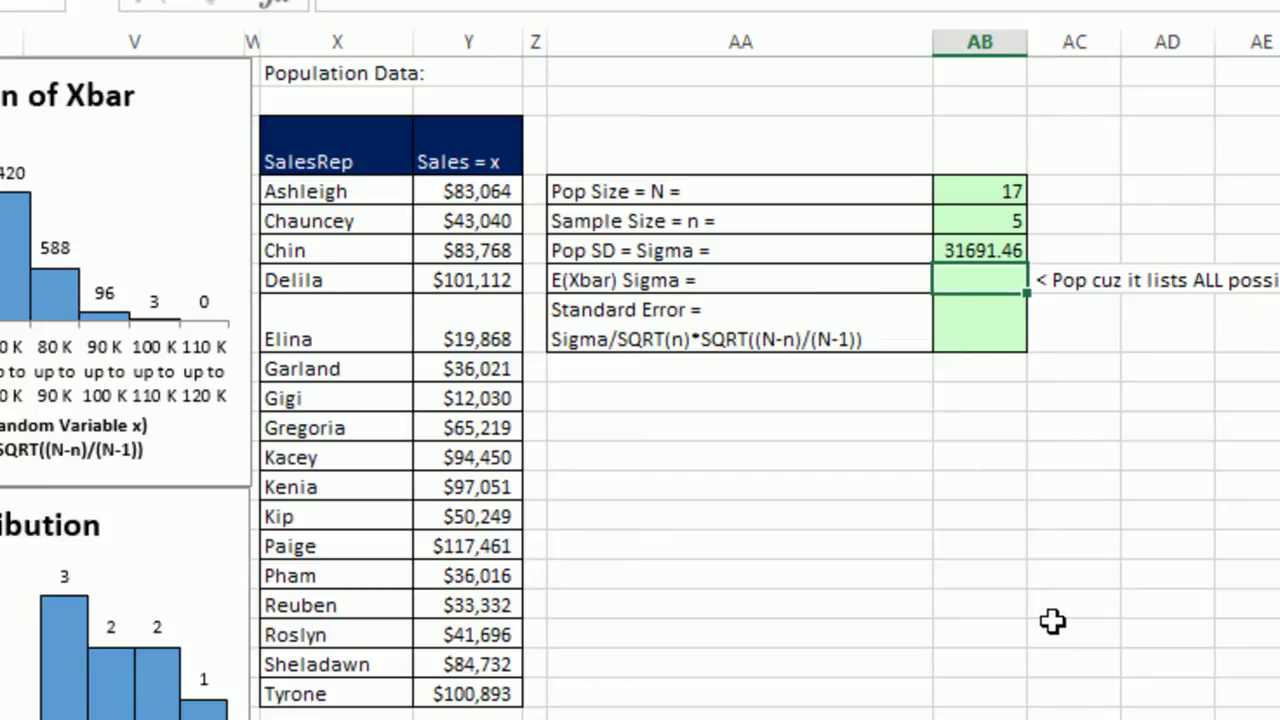
Step: Compute E(Xbar) Sigma in AB7 as STDEV.P over sample means P4:P6191, giving 12274.05
text(stde)
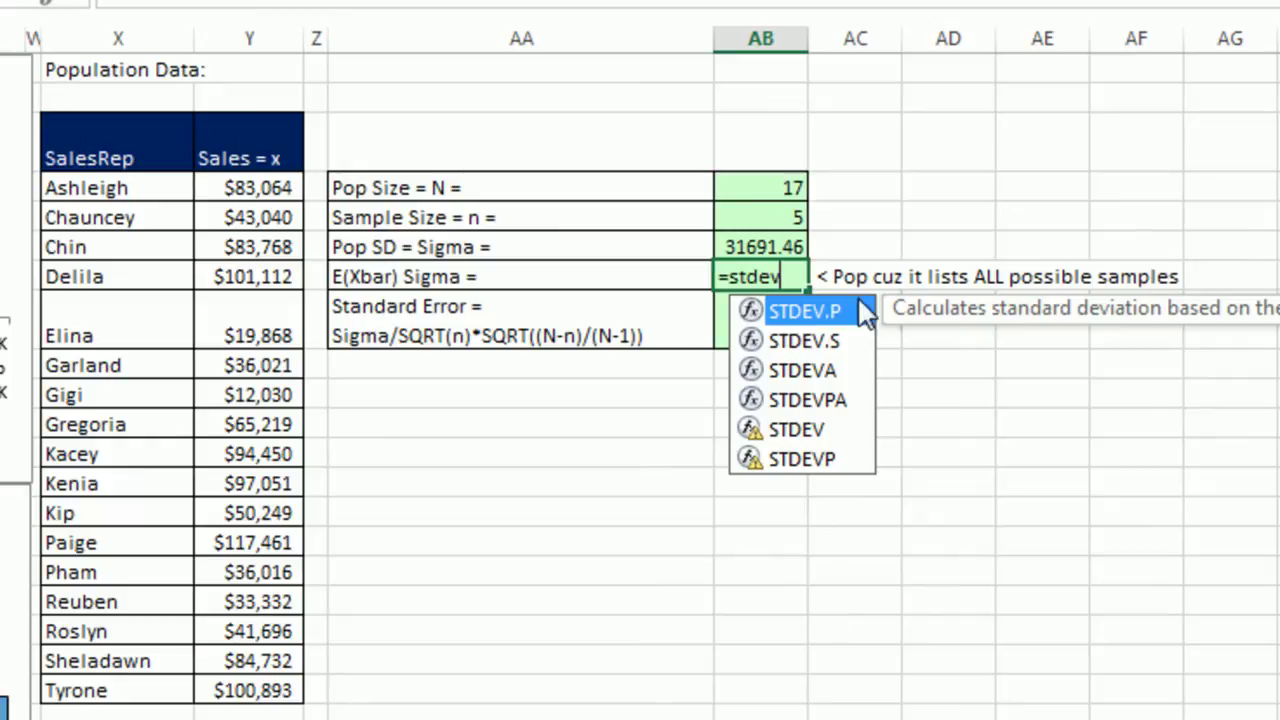
text(v)
key(Tab)
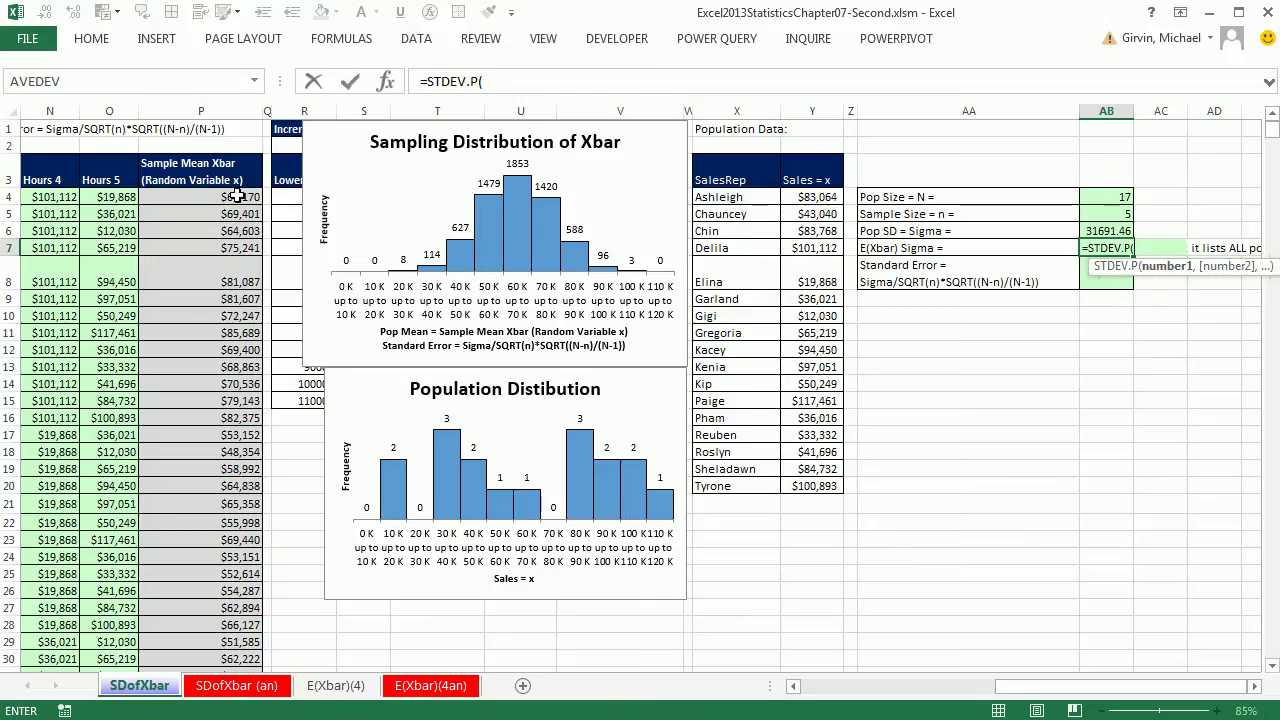
click(237, 195)
key(ctrl+shift+Down)
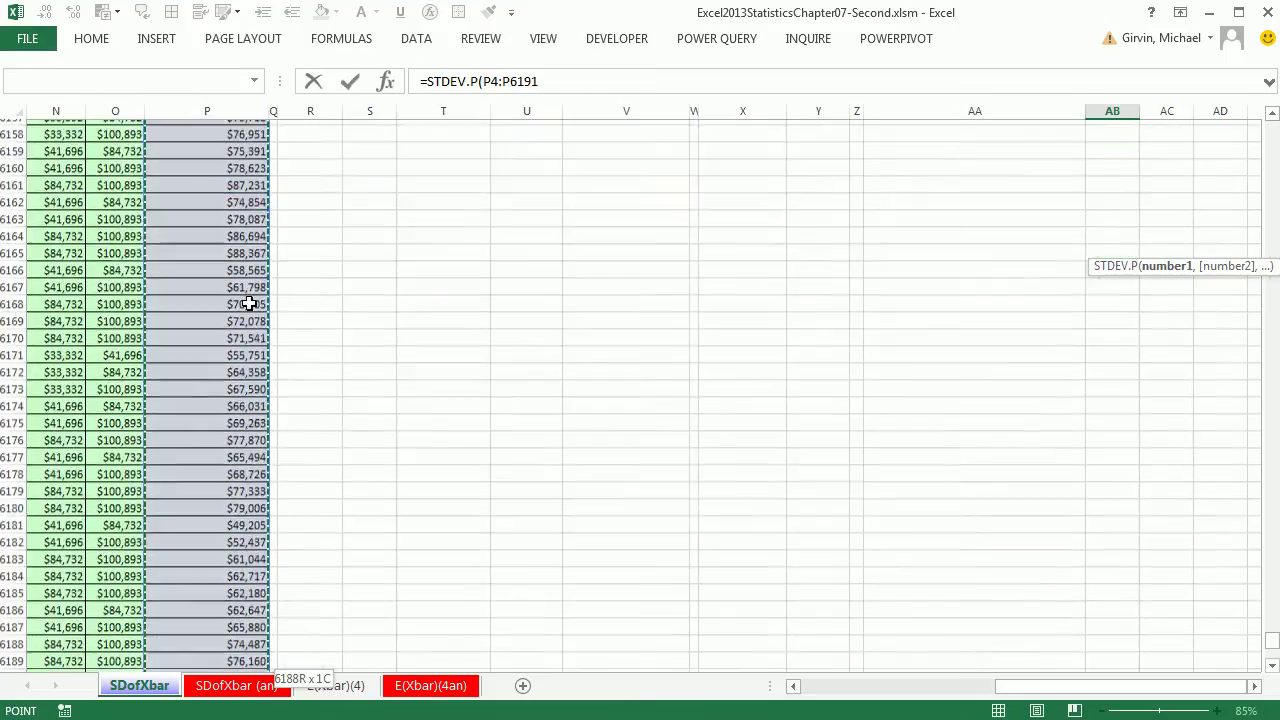
key(Return)
scroll(343, 271, up, 6)
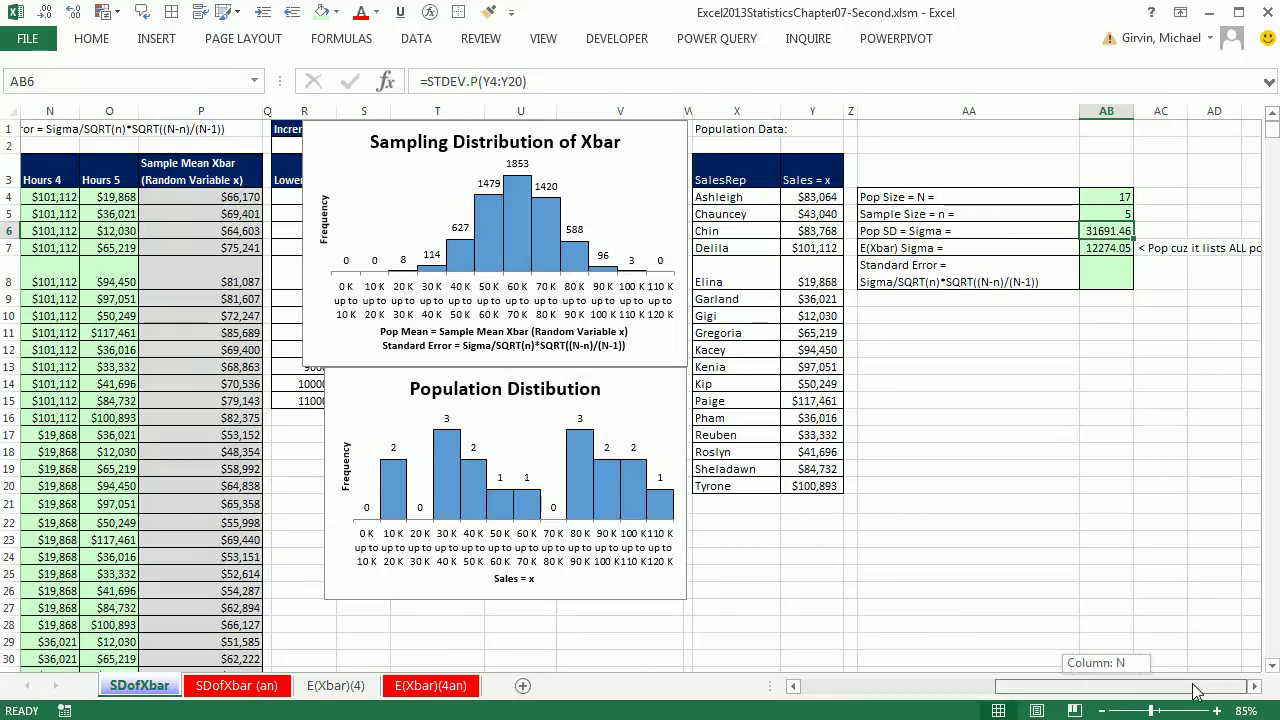
click(1254, 686)
click(1254, 686)
click(1254, 686)
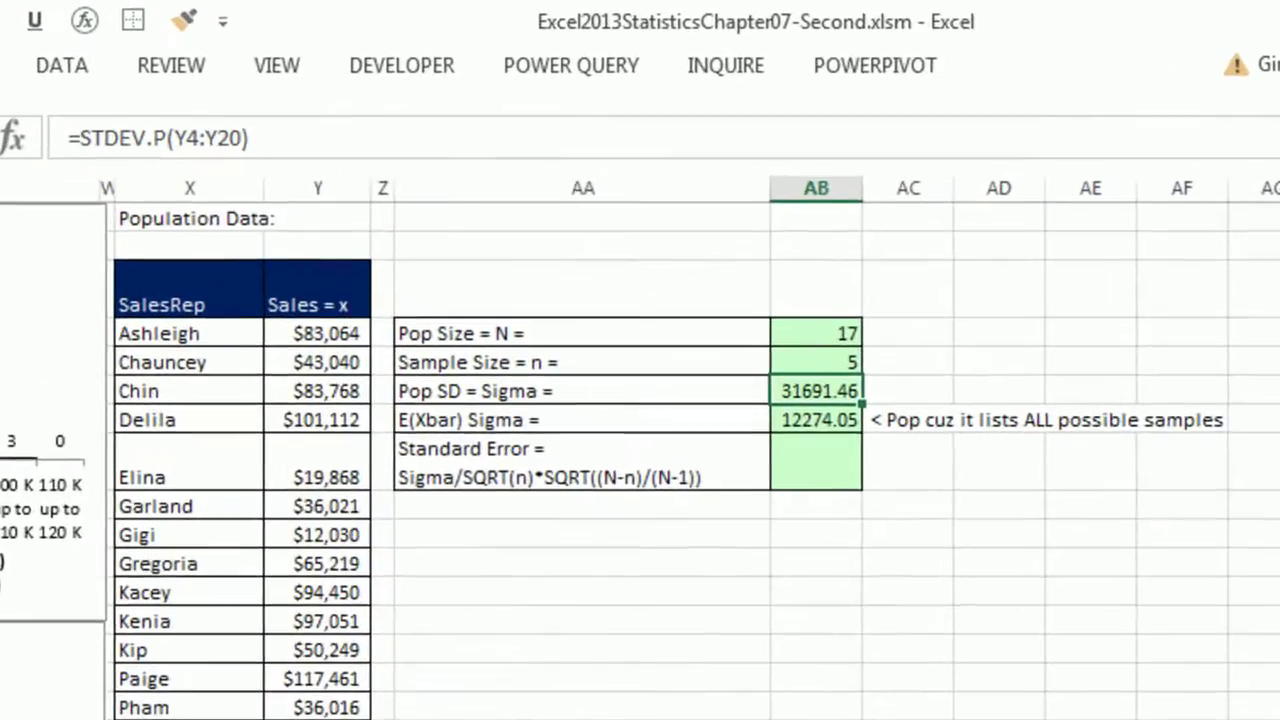
click(826, 430)
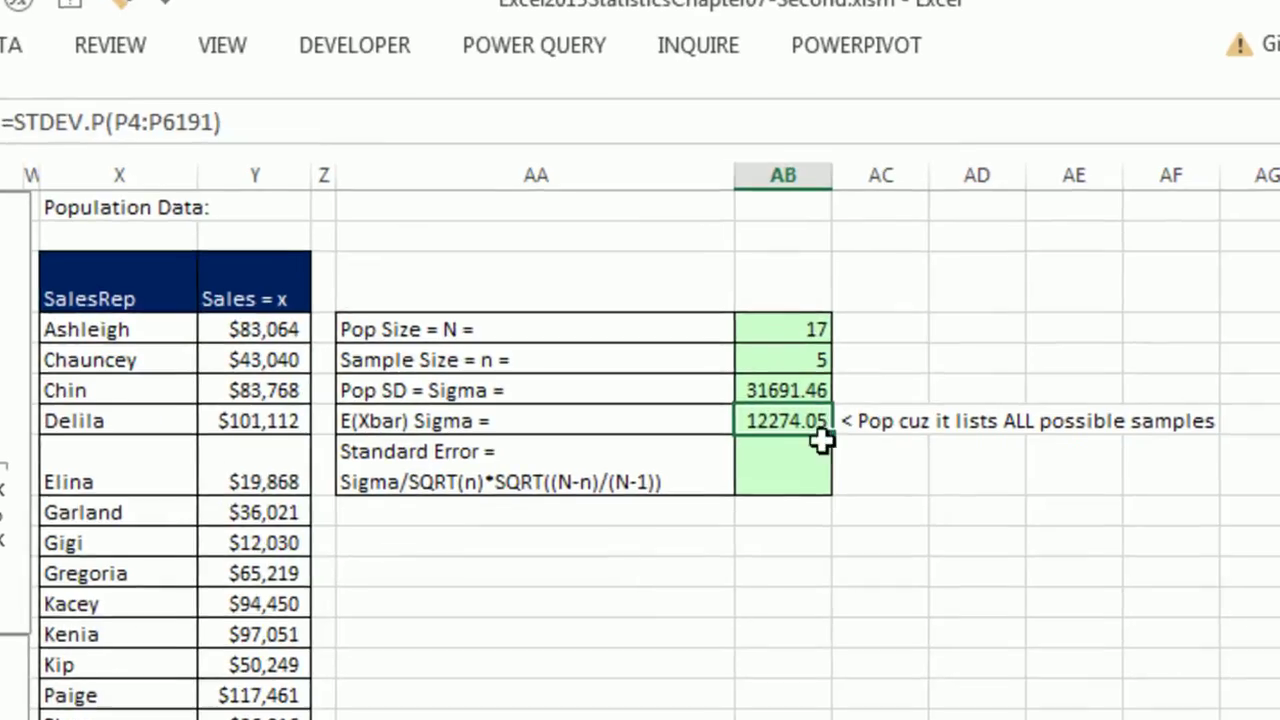
click(818, 472)
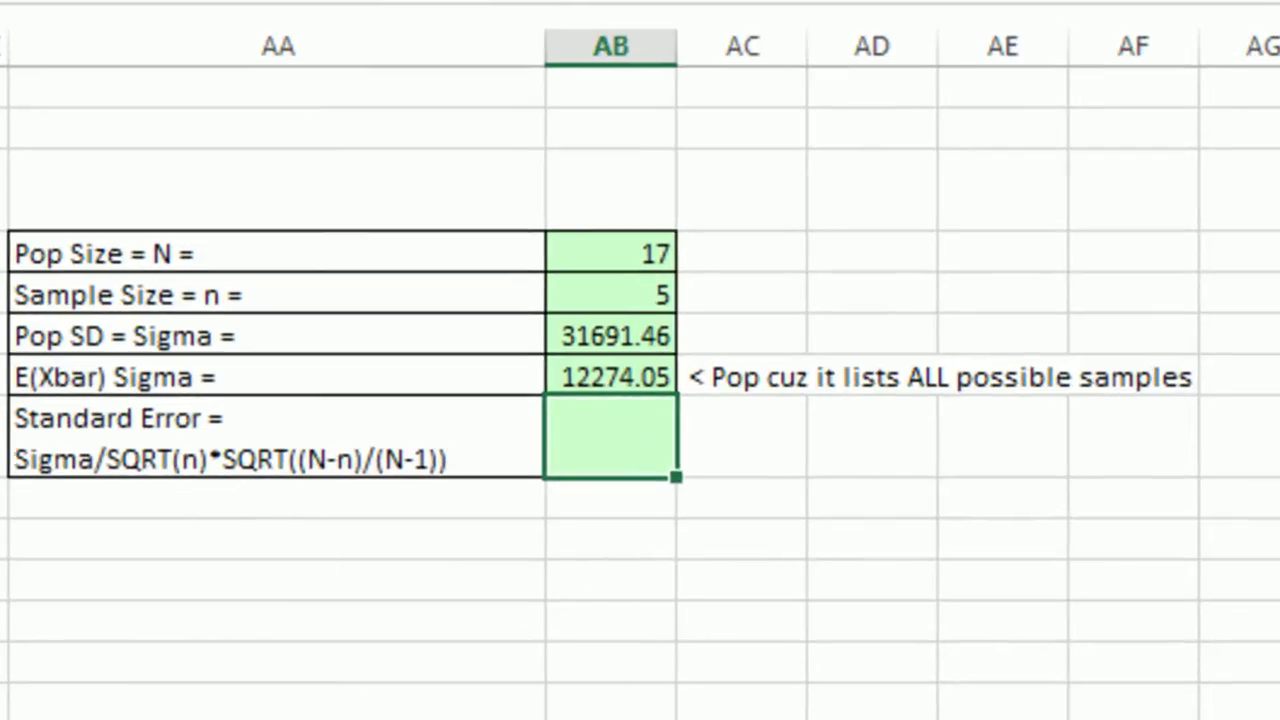
Step: Enter =AB6/SQRT(AB5) in AB8 so Standard Error shows 14172.85
text(=)
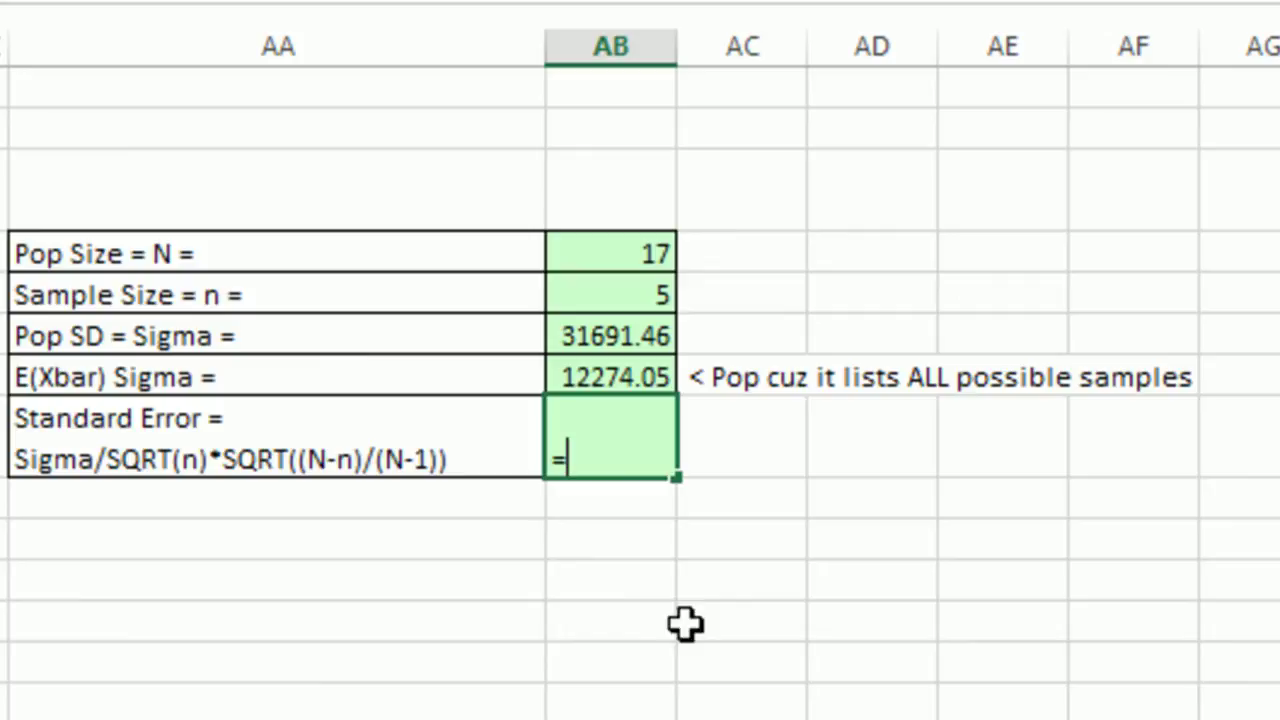
click(594, 343)
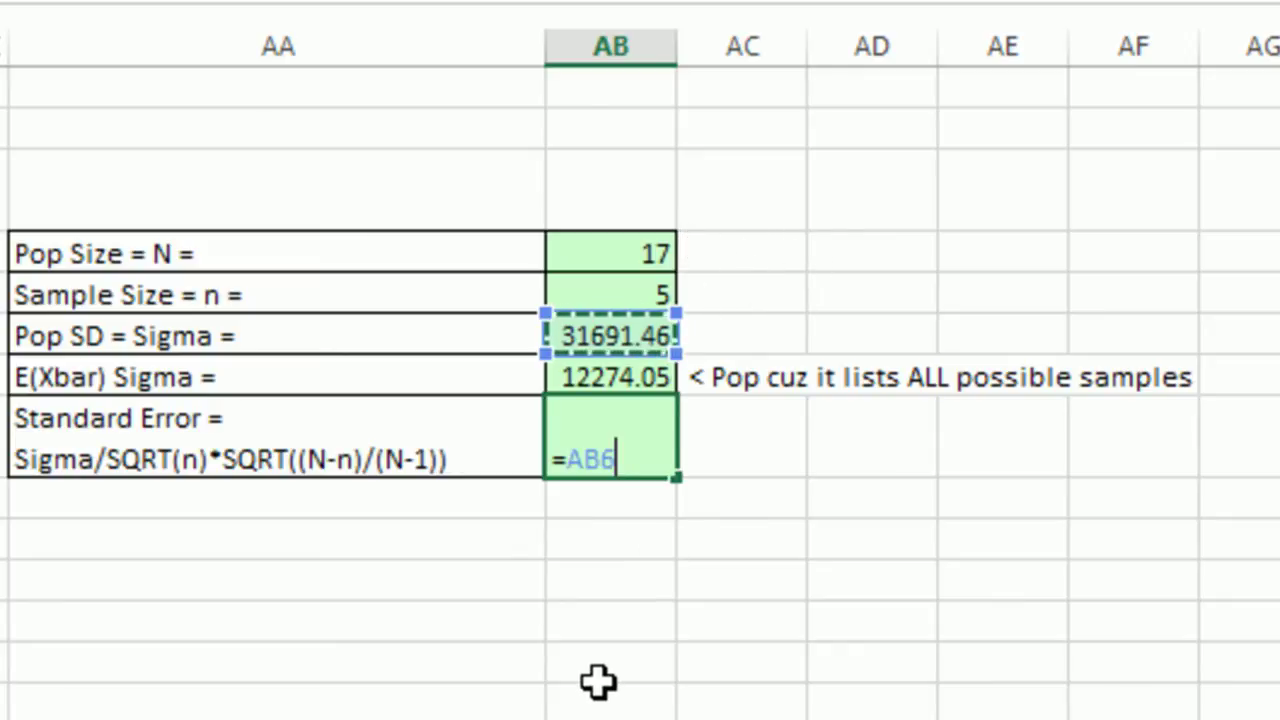
text(/sq)
key(Tab)
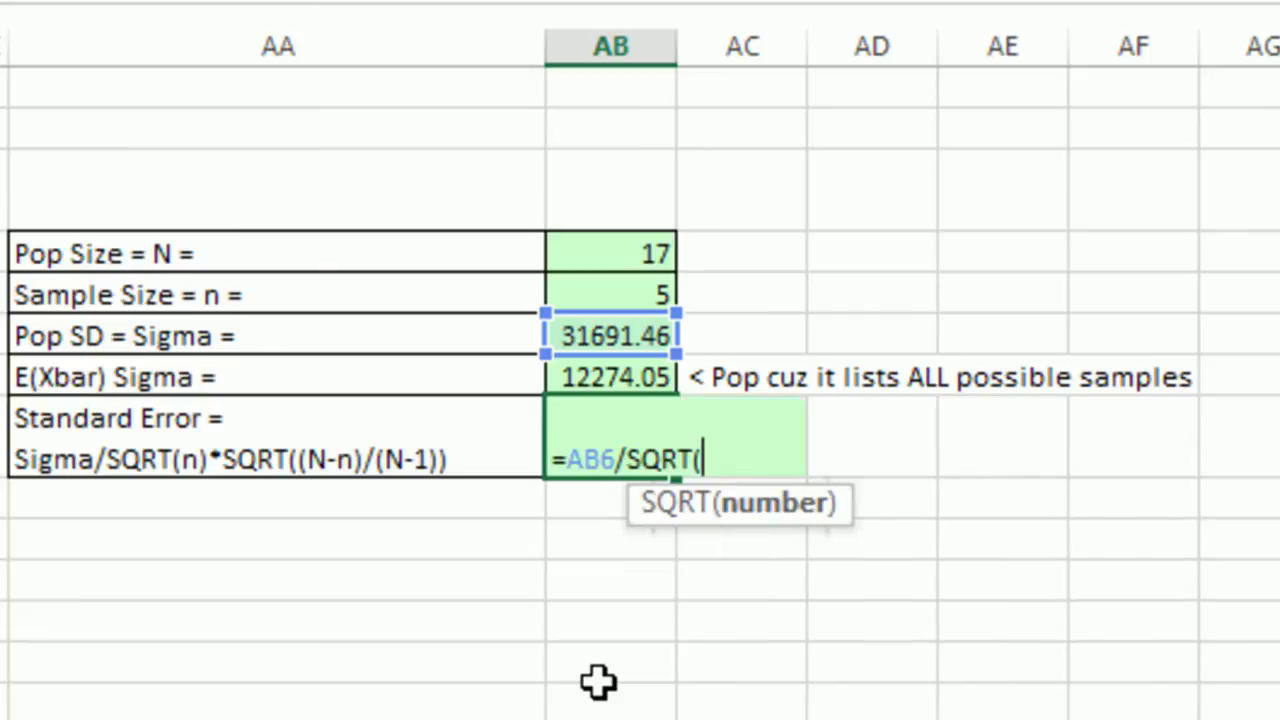
click(574, 291)
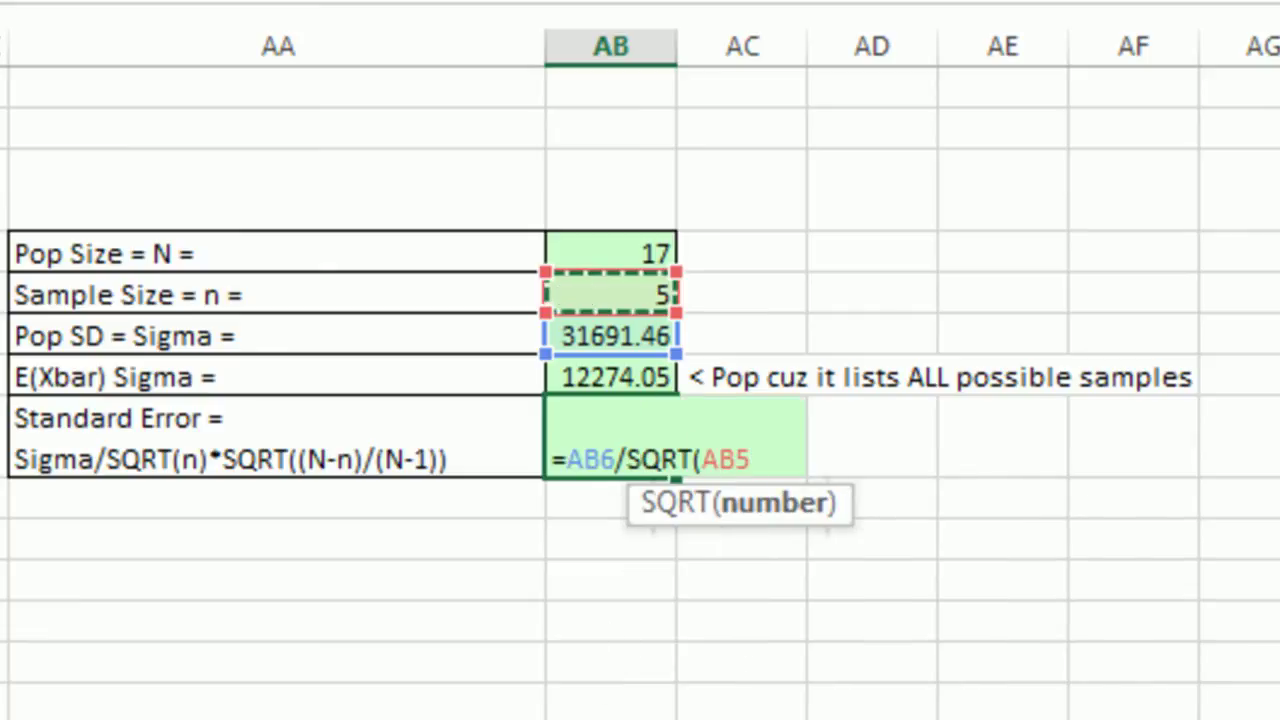
text())
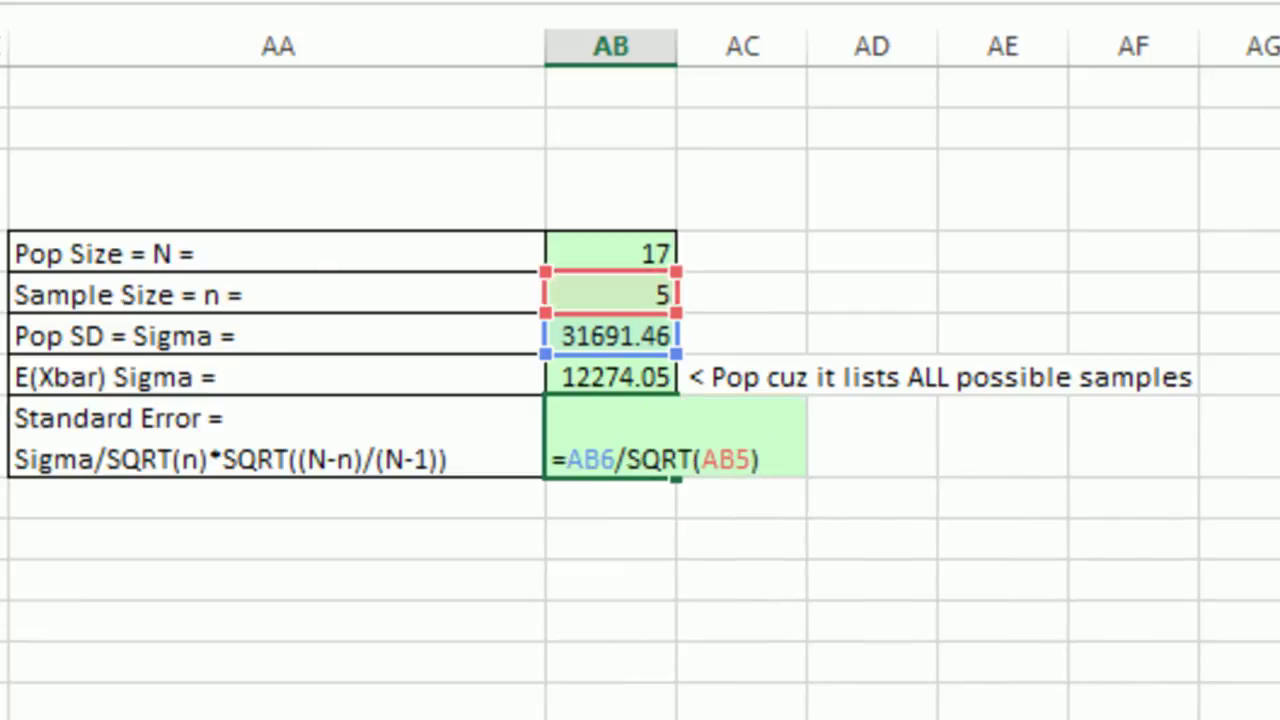
key(Return)
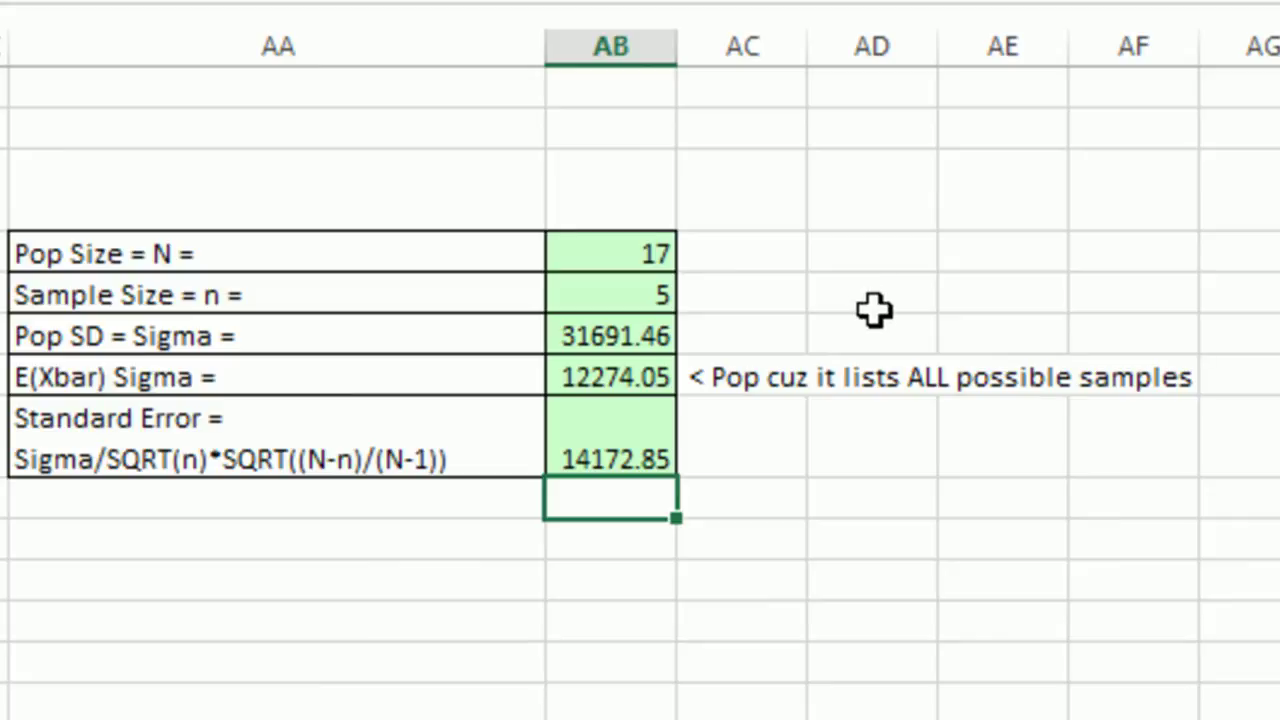
Step: Enter =AB5/AB4 in AD4 to show the sample-to-population ratio 0.294118
click(835, 250)
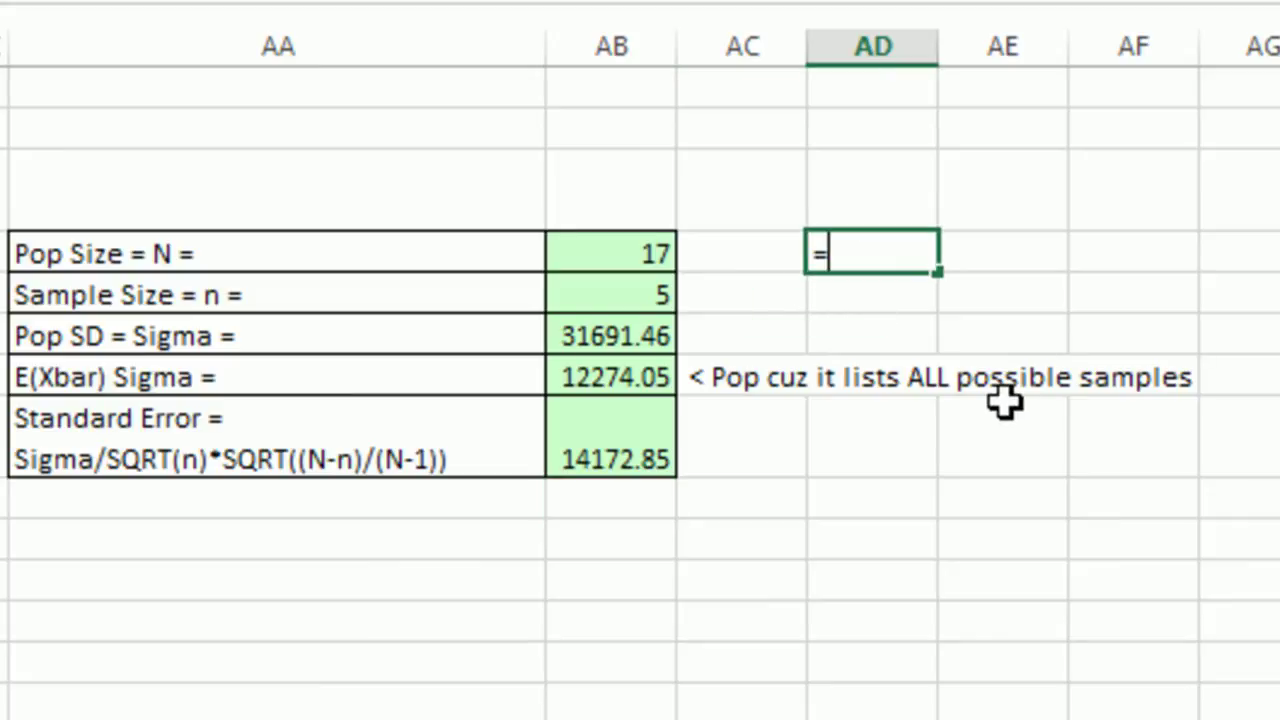
text(=)
click(612, 293)
text(/)
click(591, 254)
key(ctrl+Return)
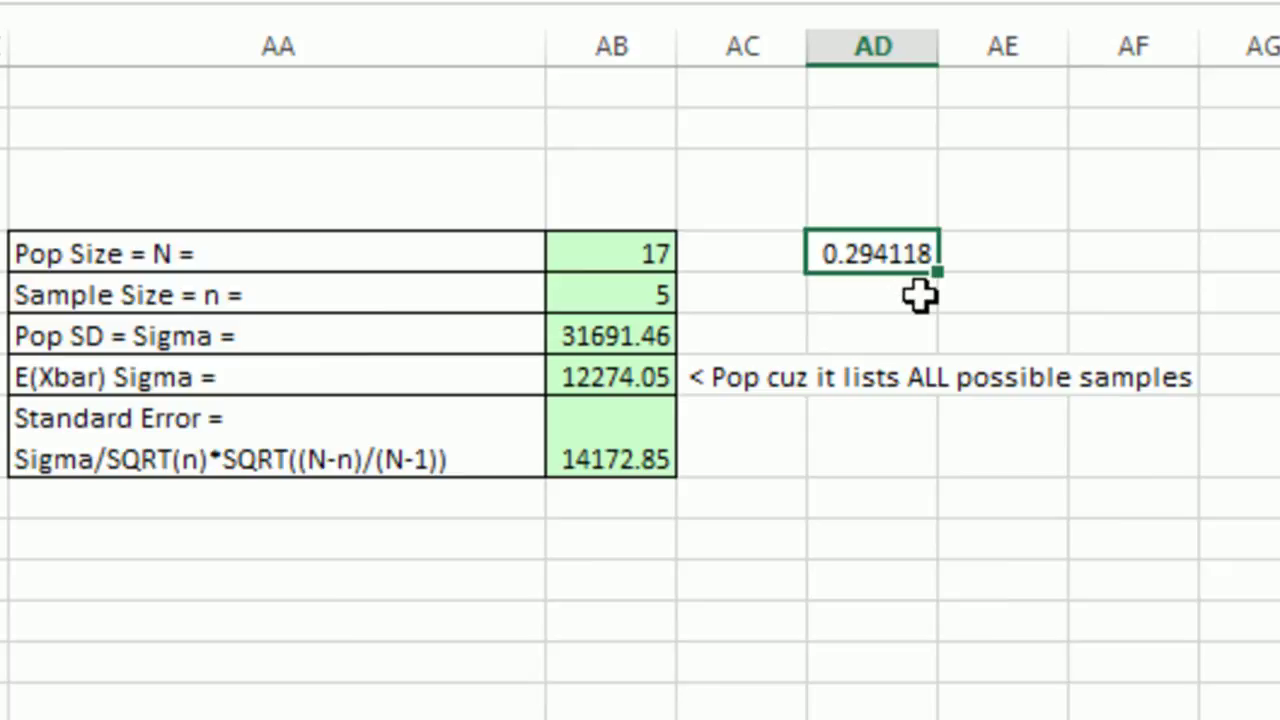
Step: Append *SQRT((AB4-AB5)/(AB4-1)) to the Standard Error formula, making it 12274.05
double_click(620, 443)
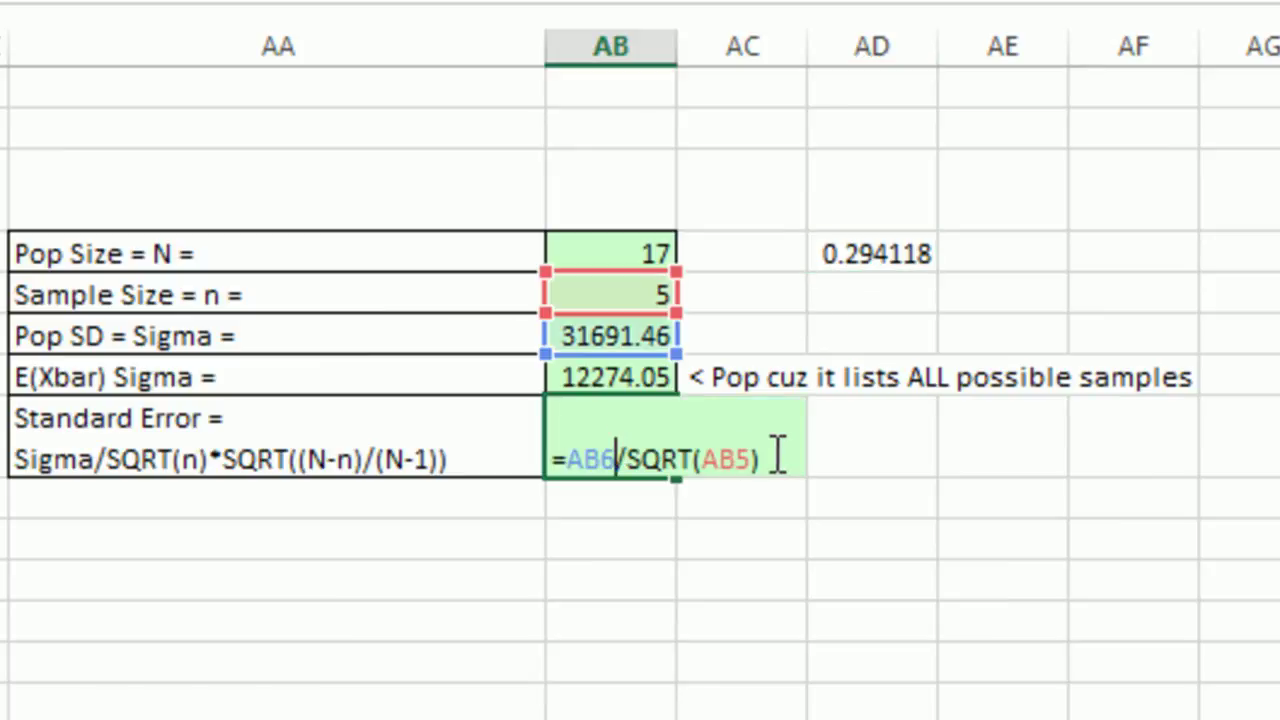
text(*sq)
key(Tab)
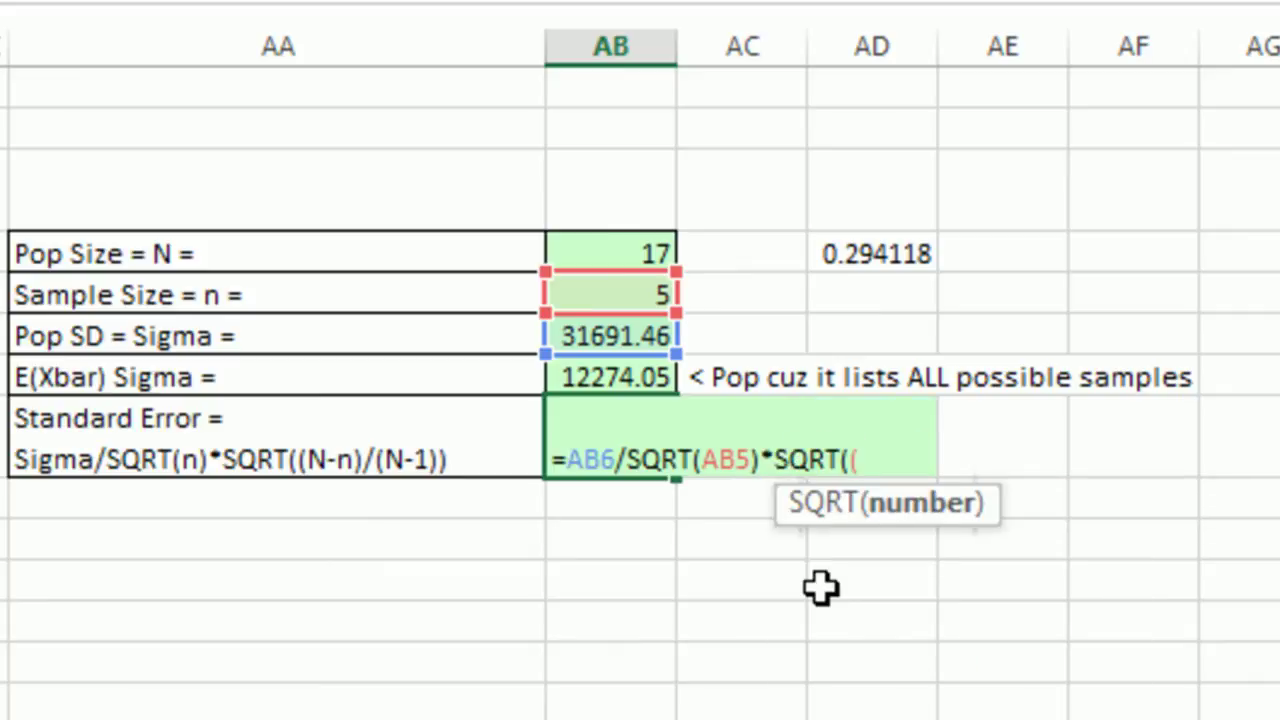
text(()
click(640, 254)
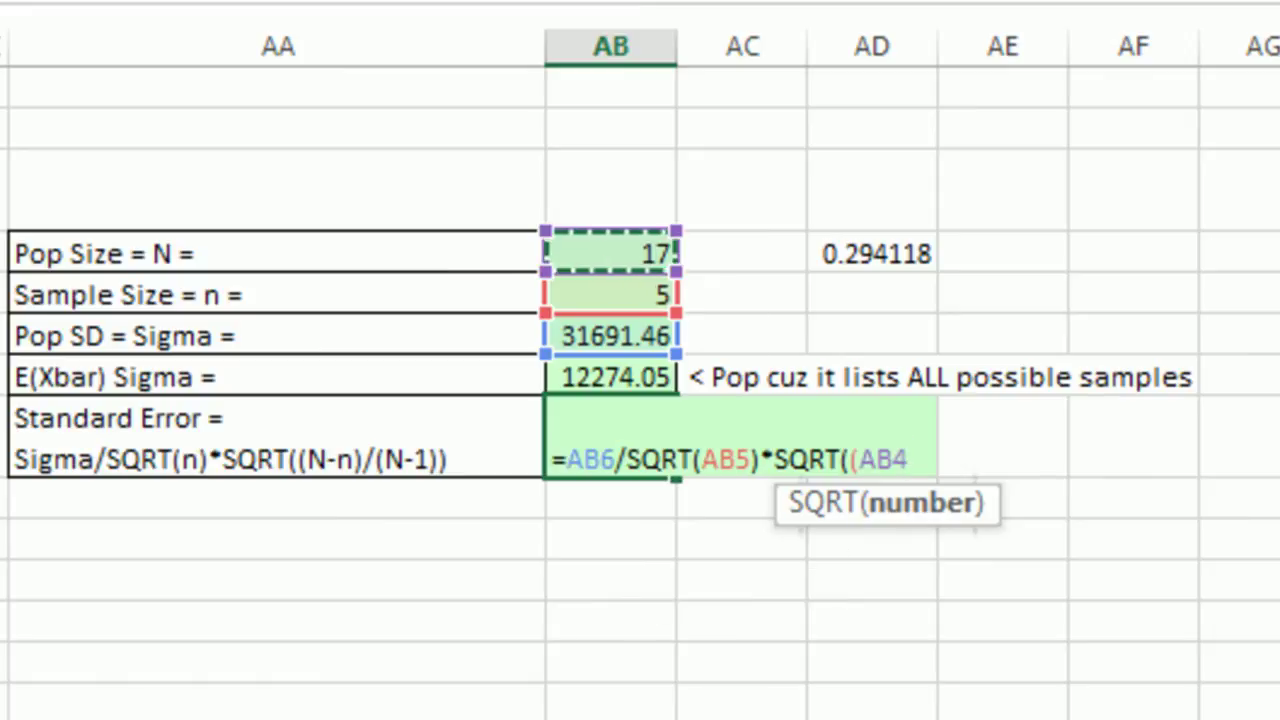
text(-)
click(620, 295)
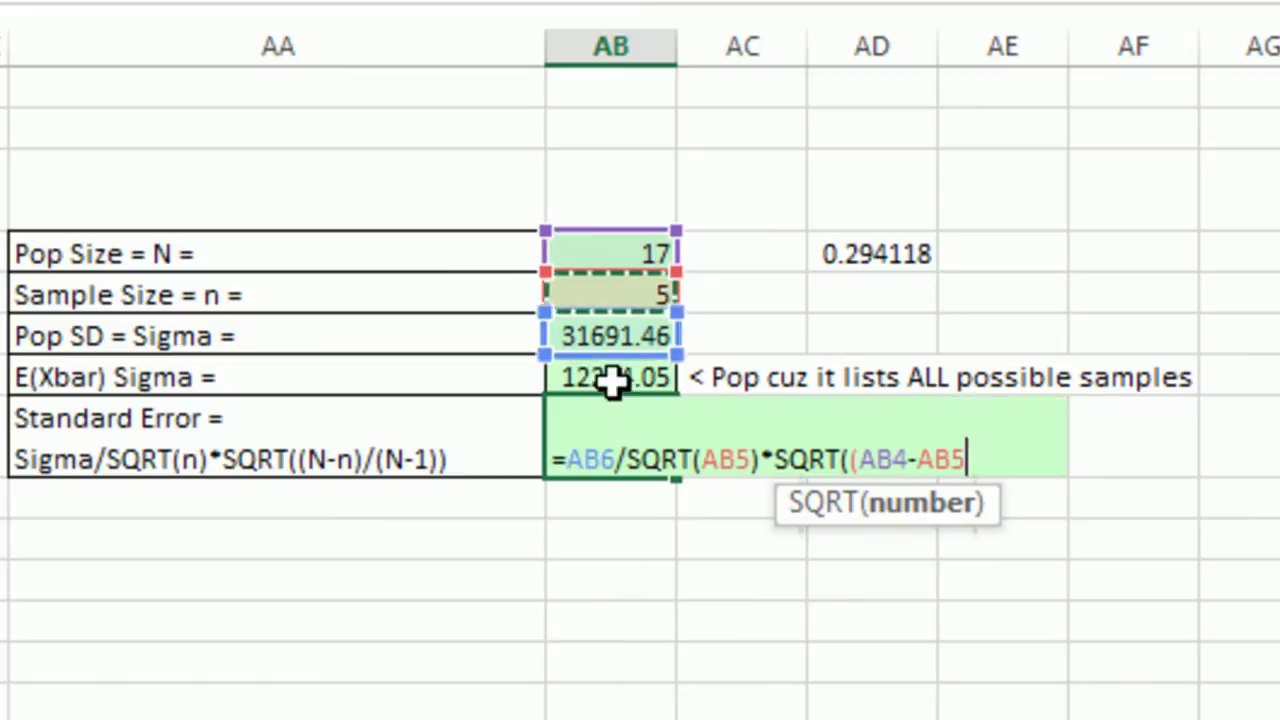
text())
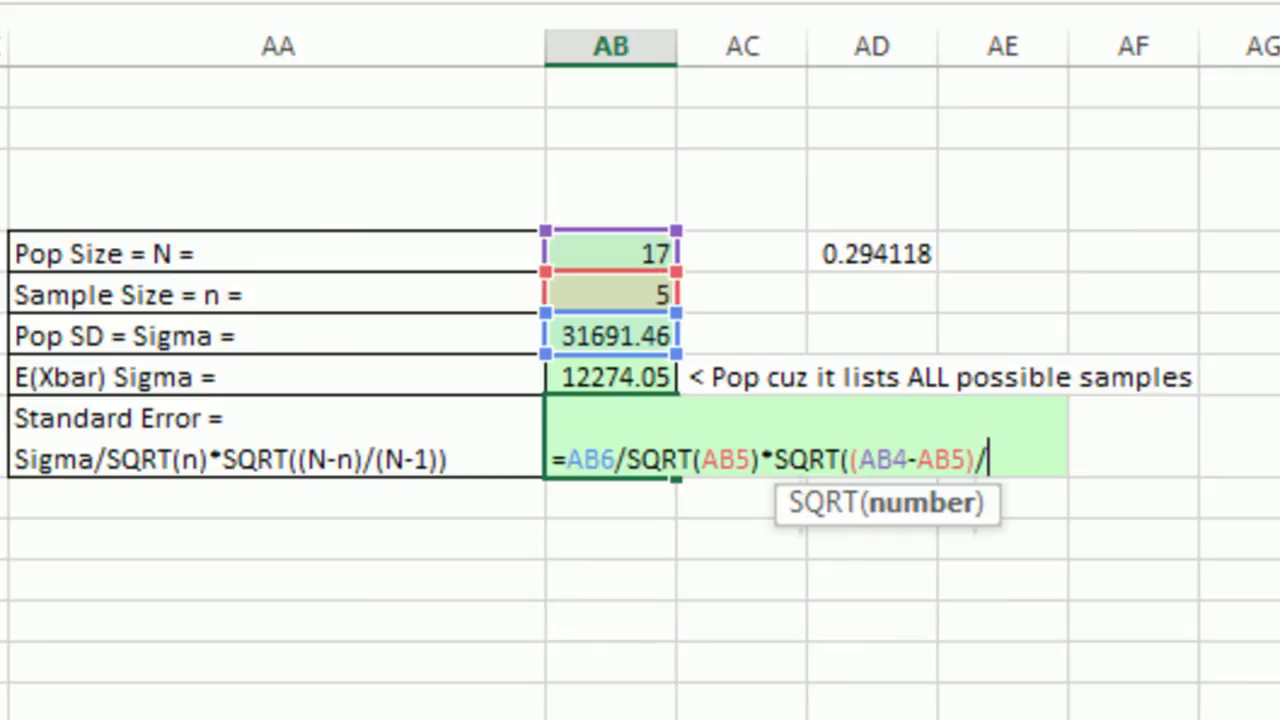
text(/()
click(594, 254)
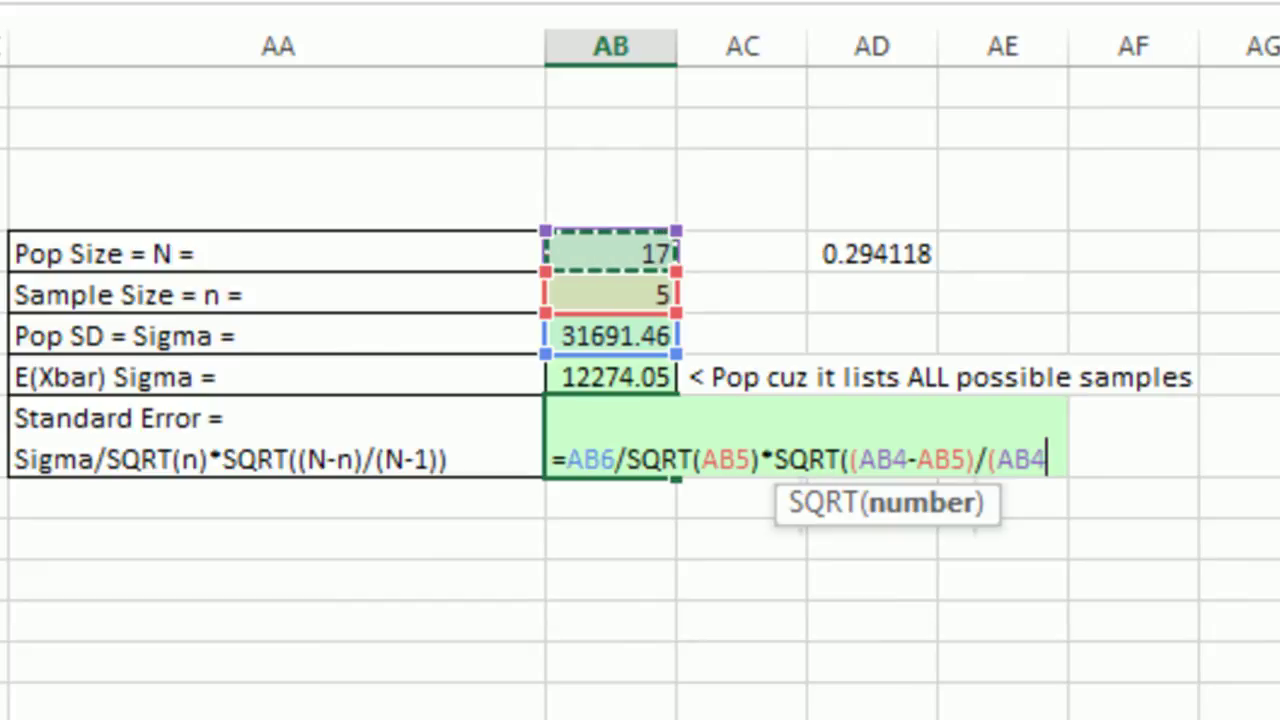
text(-1)
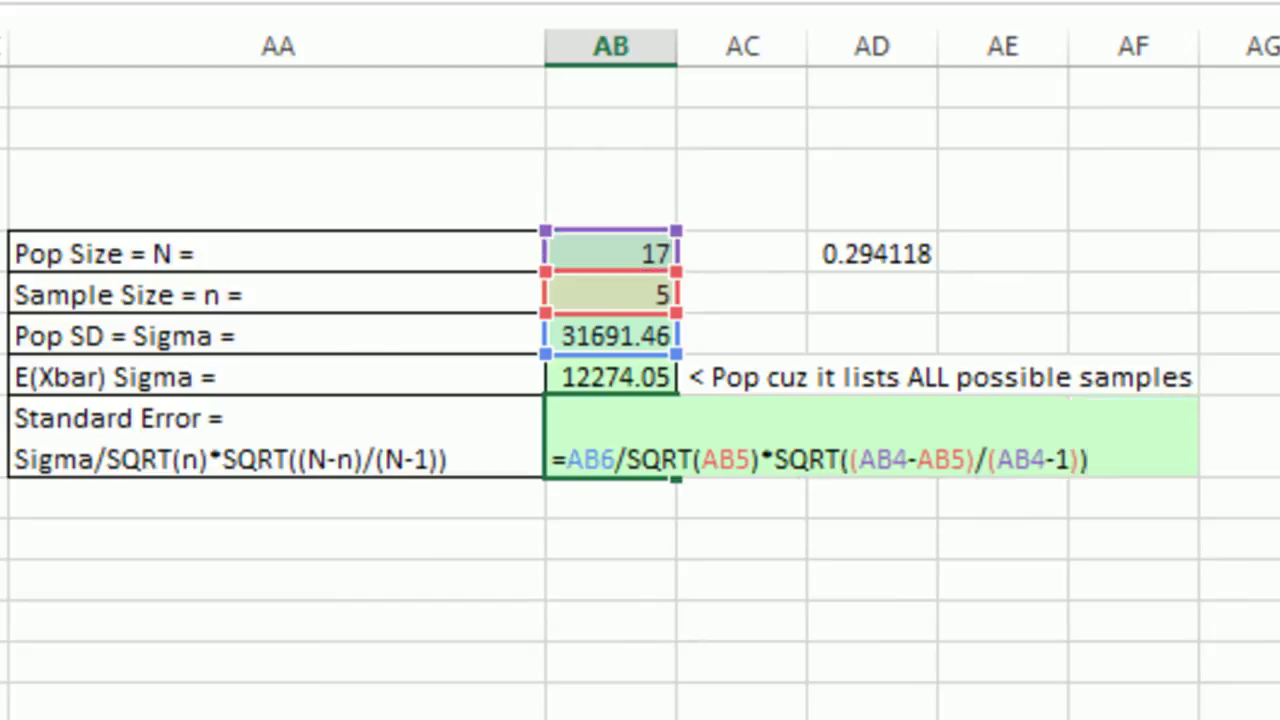
key(Return)
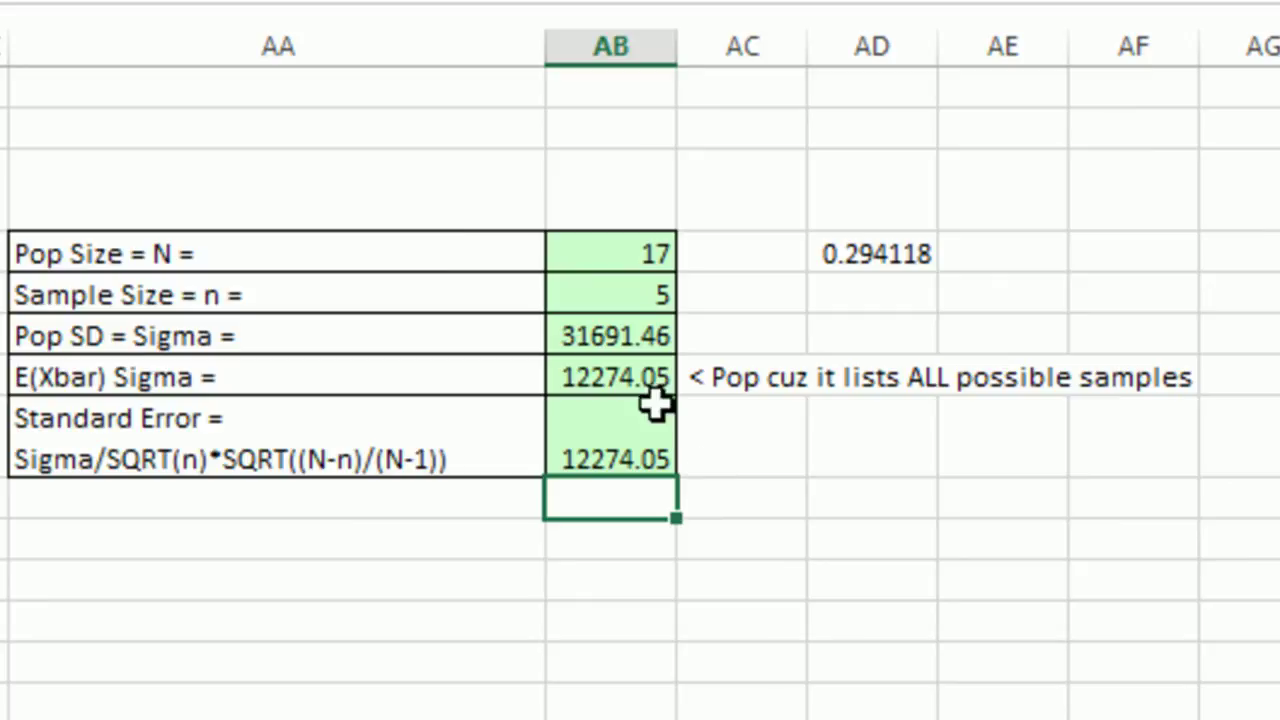
double_click(617, 377)
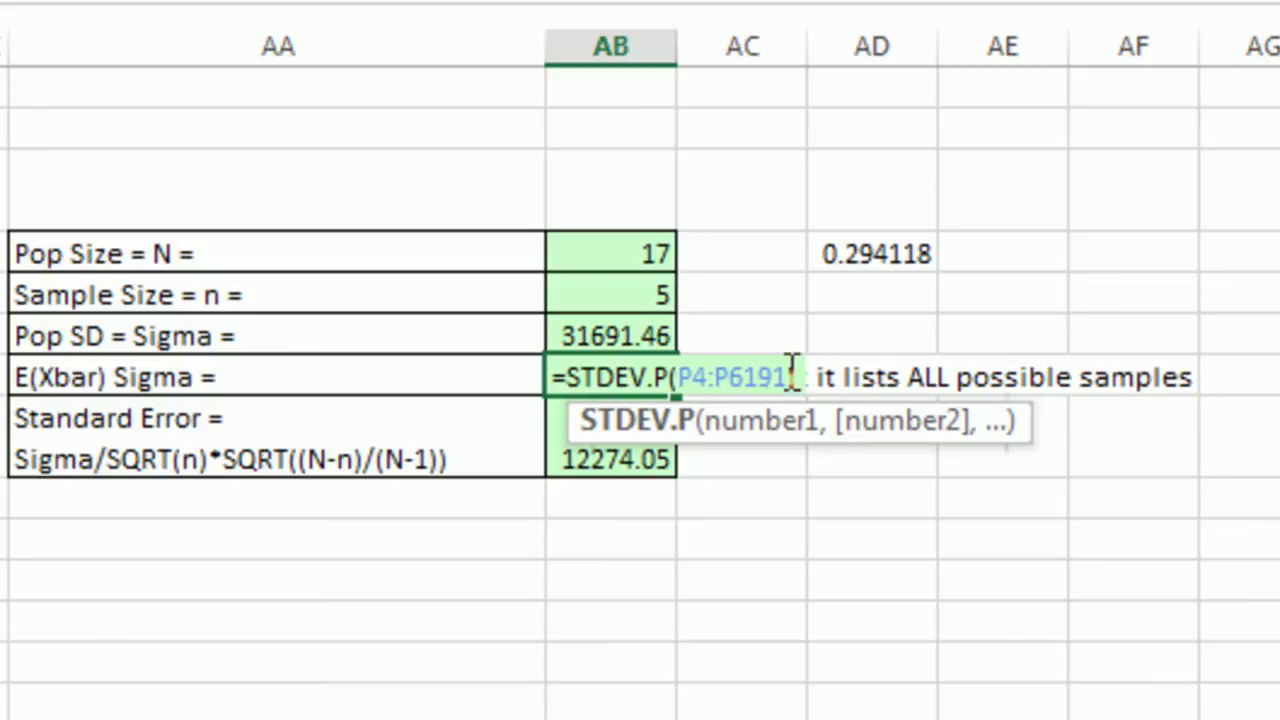
key(Return)
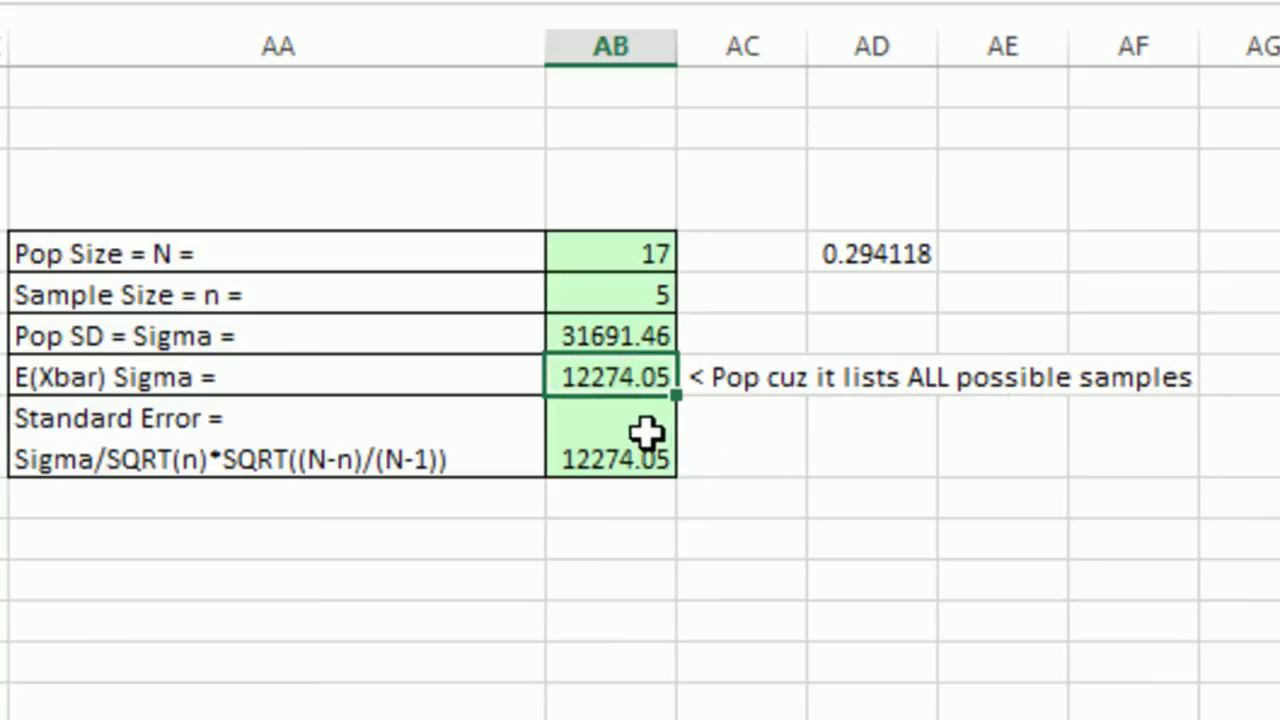
click(633, 430)
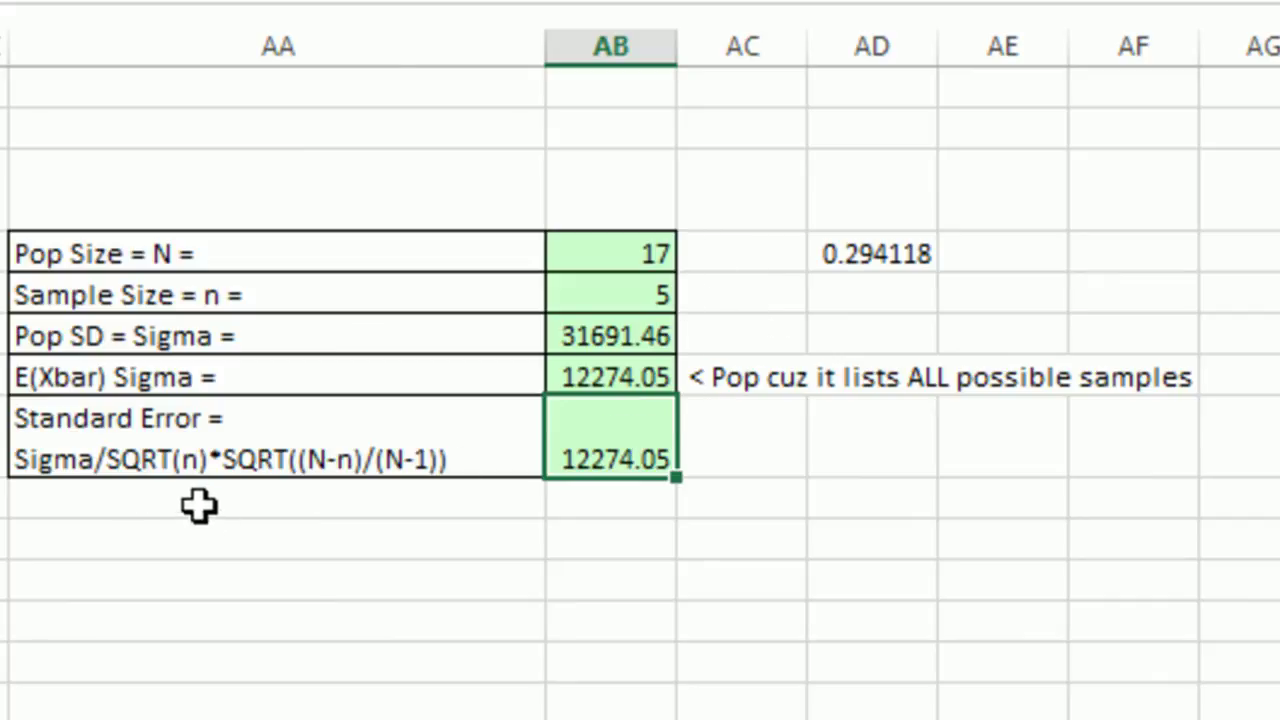
double_click(627, 457)
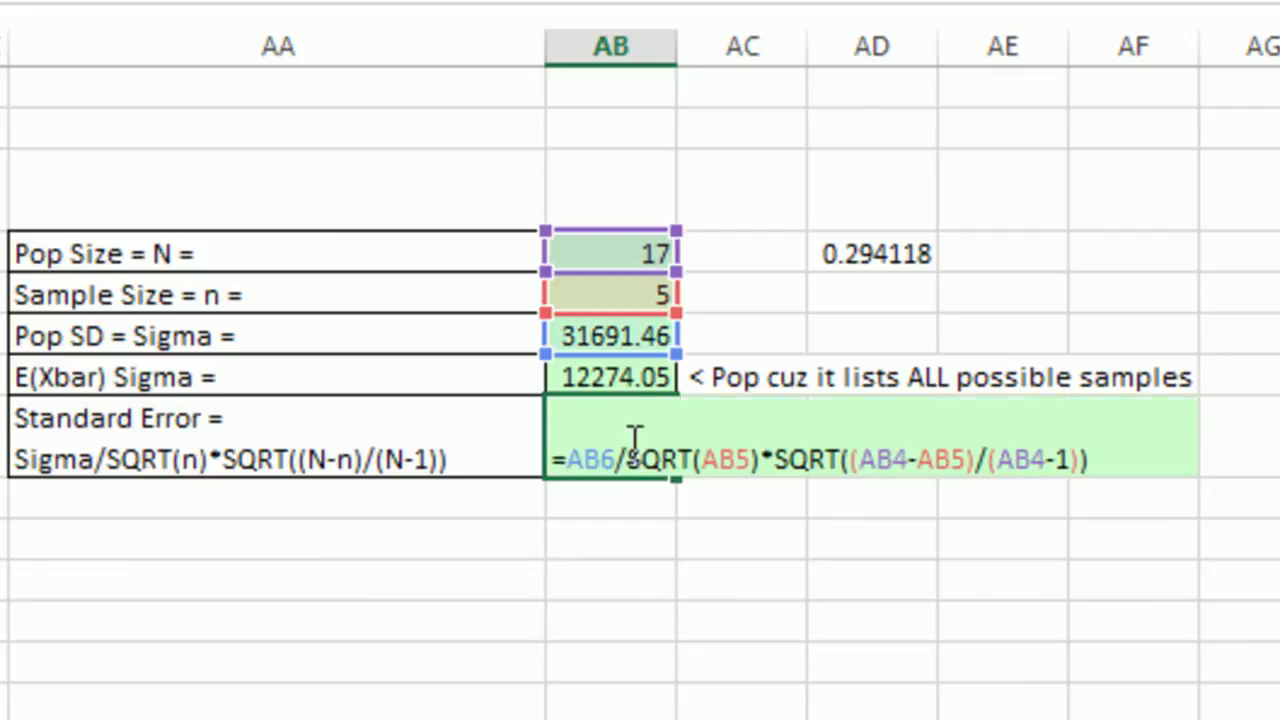
key(Escape)
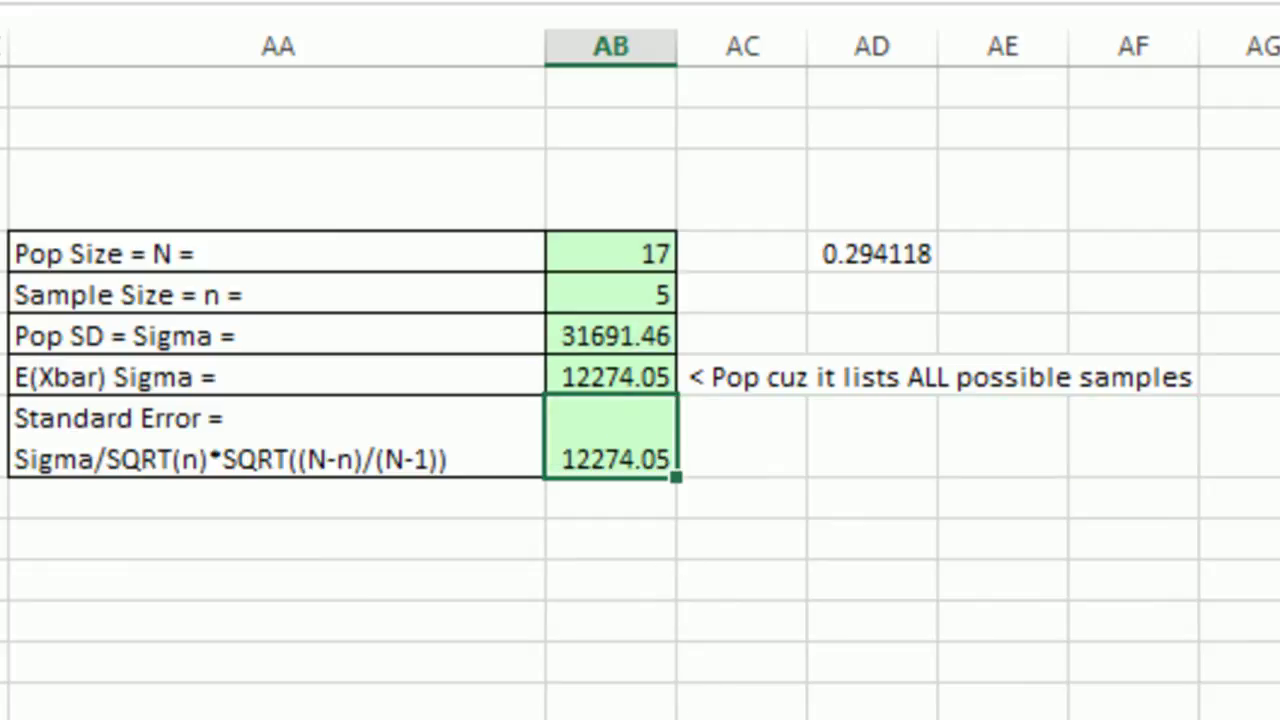